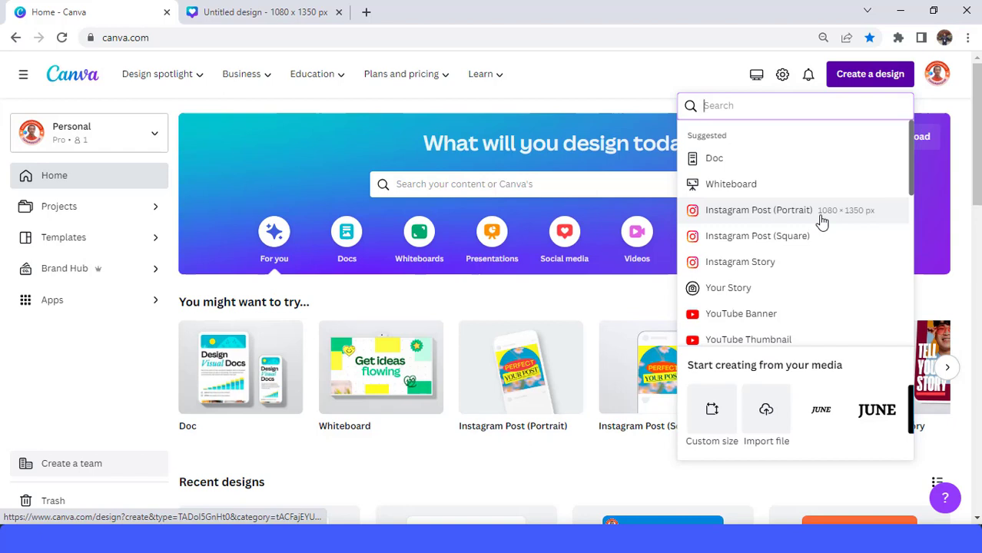
- Create an Instagram Post (Portrait) design and add the recently used photo of the man in a purple shirt
left_click(820, 219)
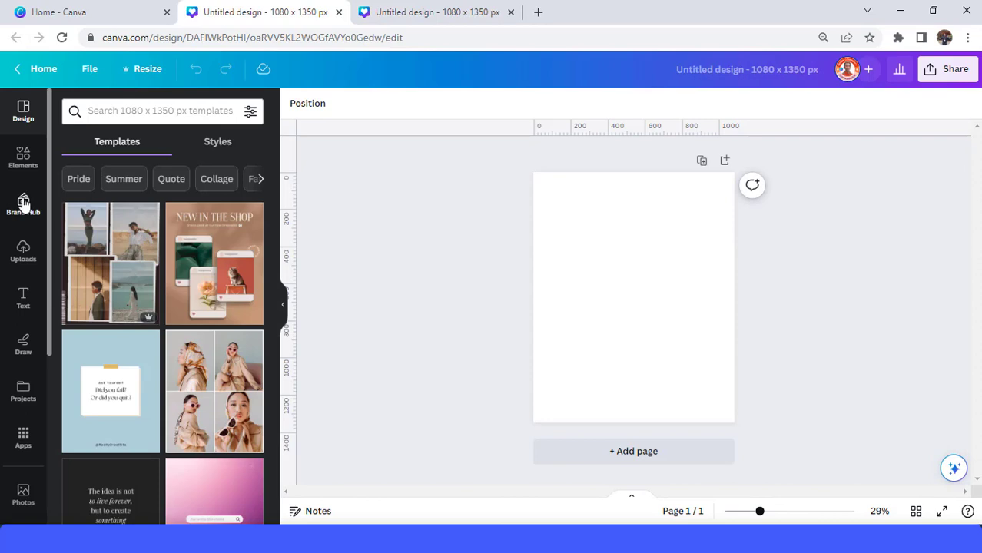
left_click(25, 164)
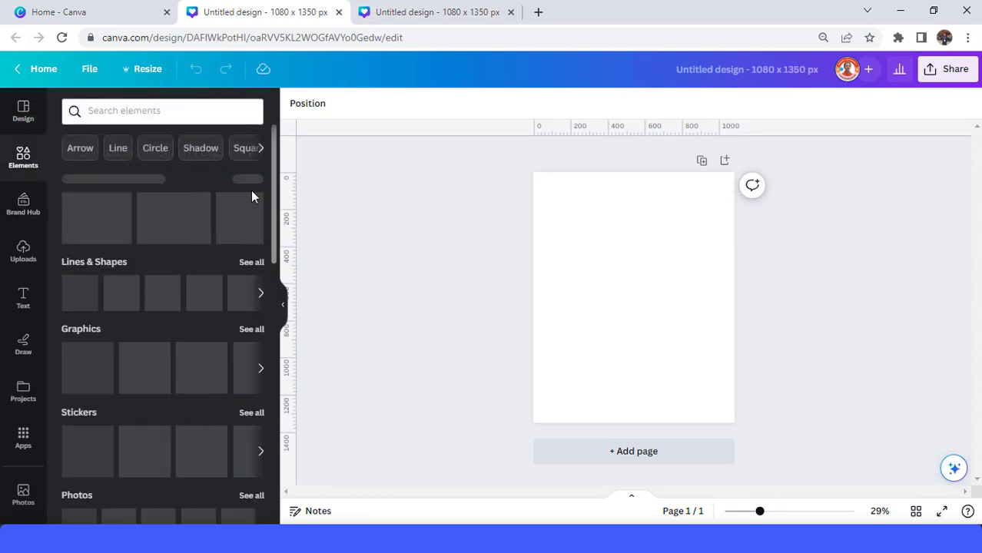
left_click(251, 180)
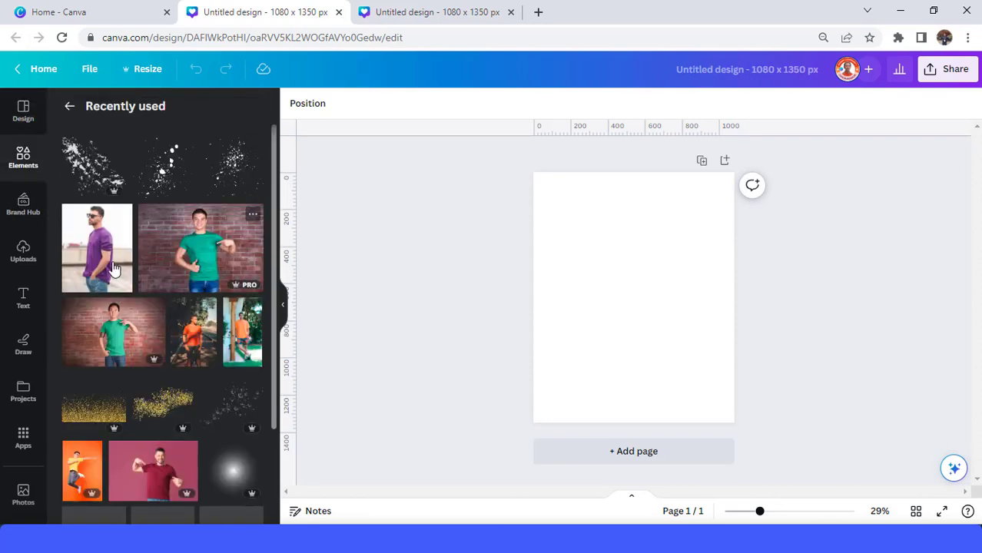
left_click(94, 241)
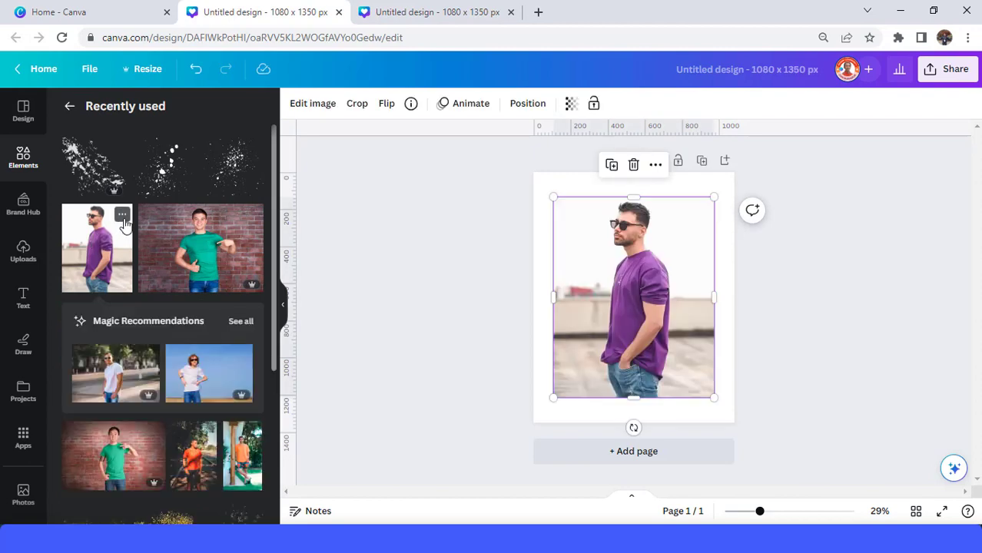
left_click(122, 214)
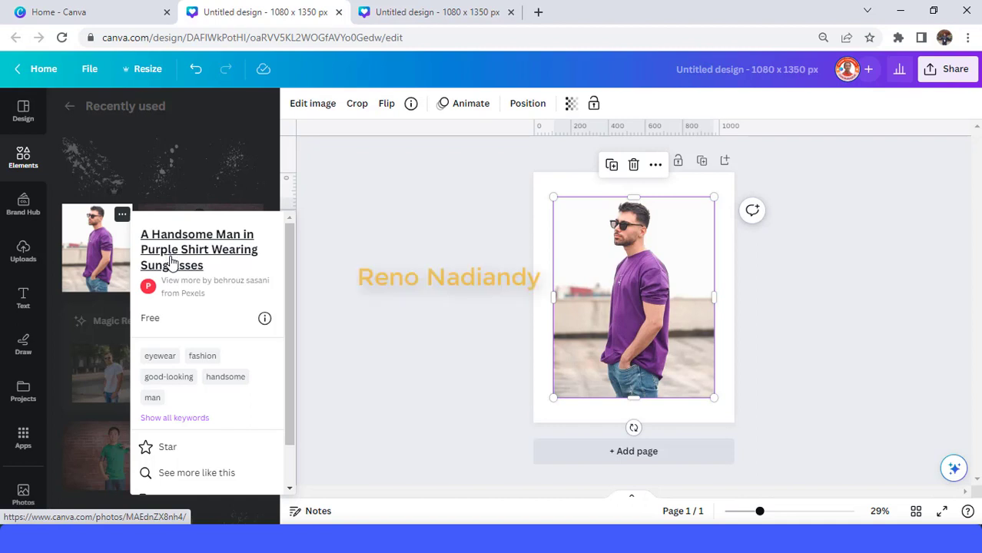
- Remove the background from the man's photo and move the cutout down to the page's bottom edge
left_click(604, 317)
left_click(302, 106)
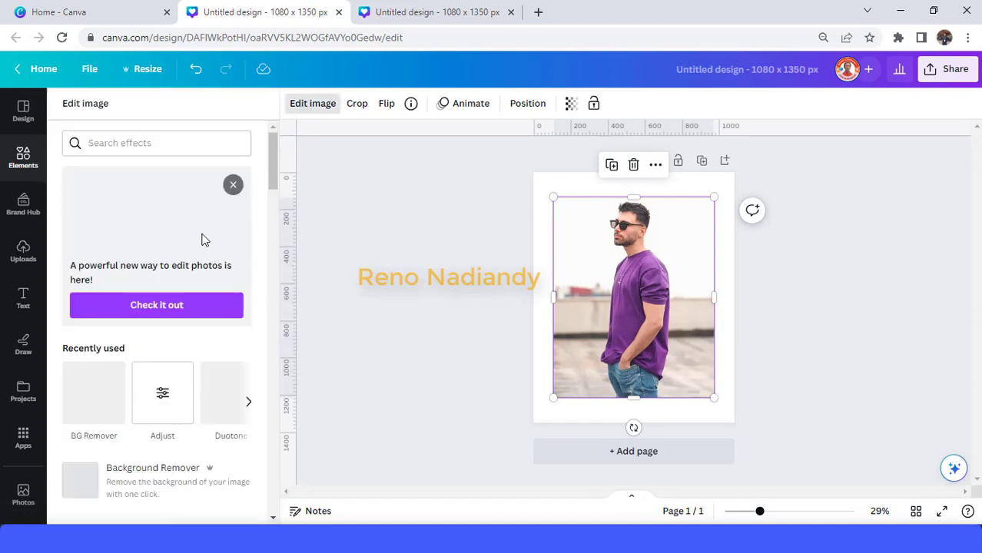
left_click(104, 399)
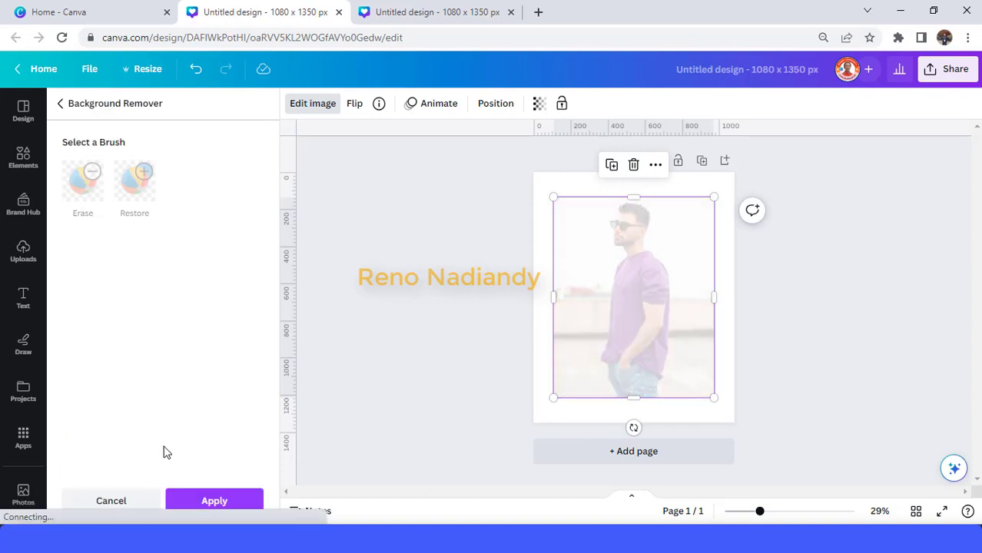
left_click(219, 505)
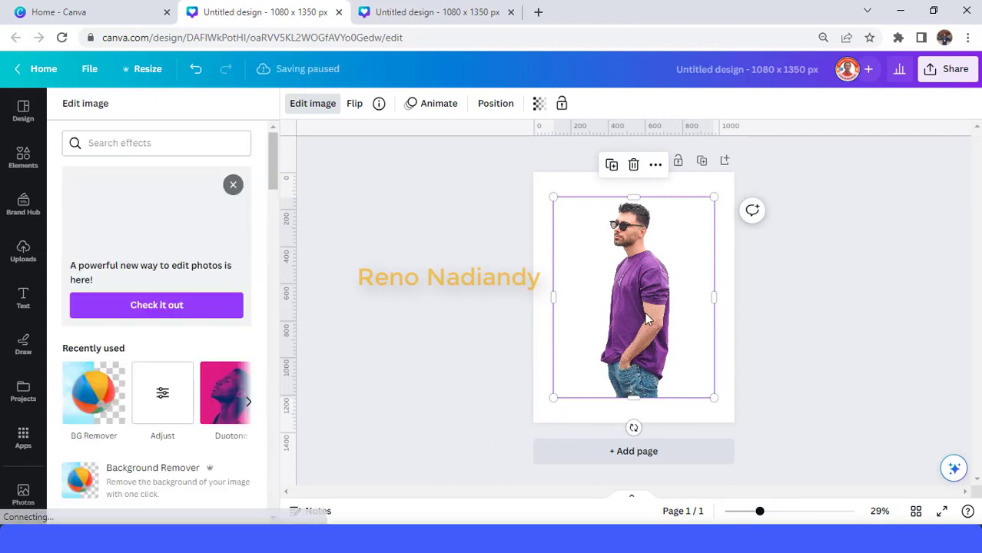
left_click_drag(640, 340, 647, 332)
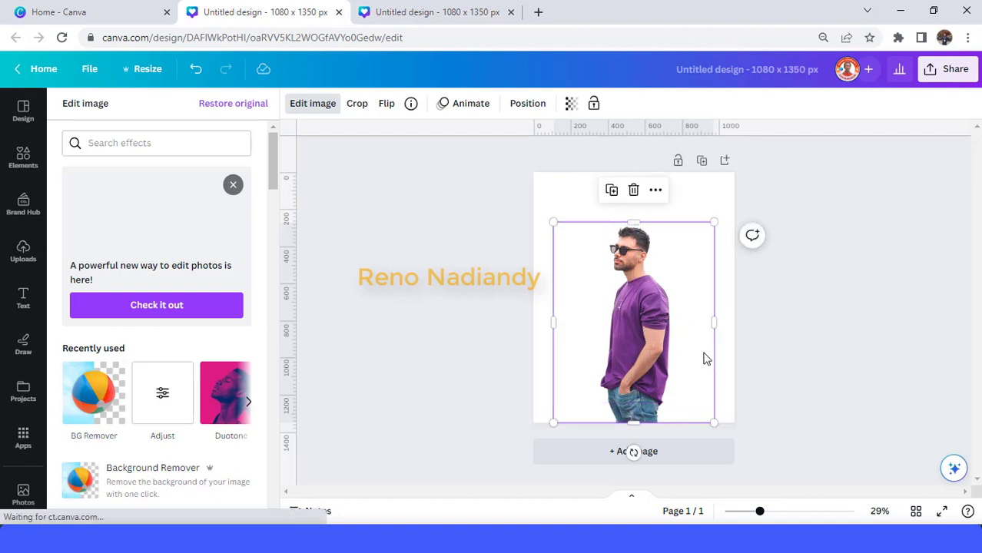
- Examine the details of the three recently used splatter graphics, including Print and Scattered Ink Spots
left_click(23, 158)
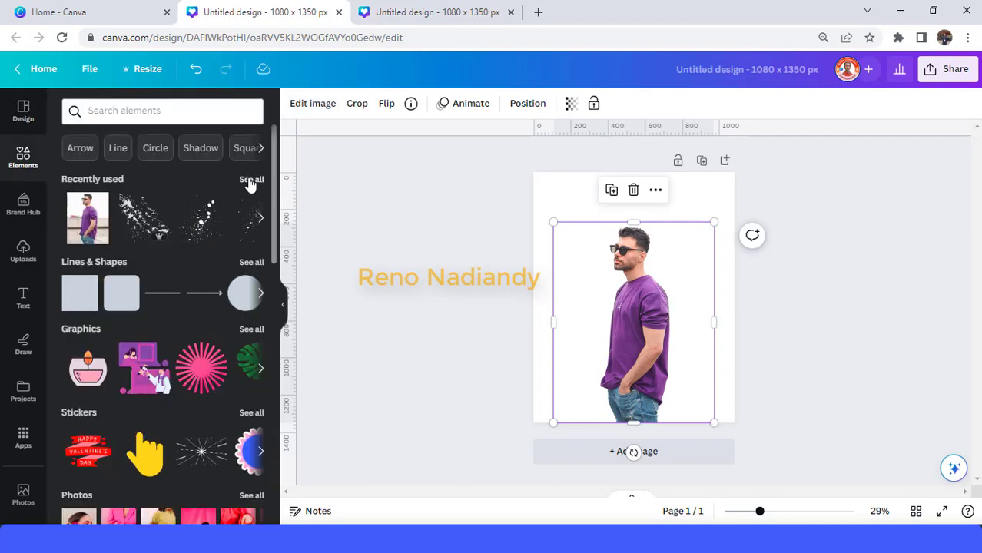
left_click(250, 183)
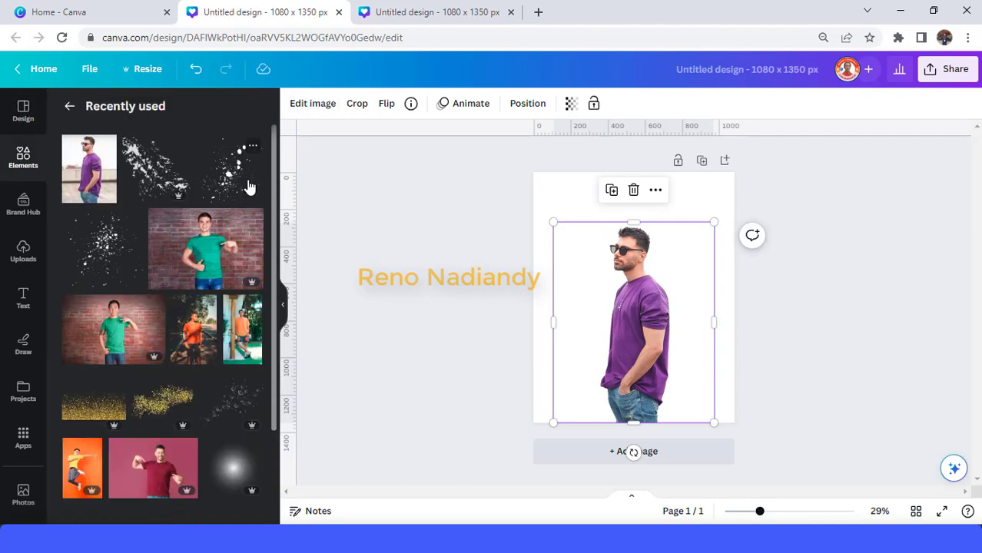
left_click(179, 150)
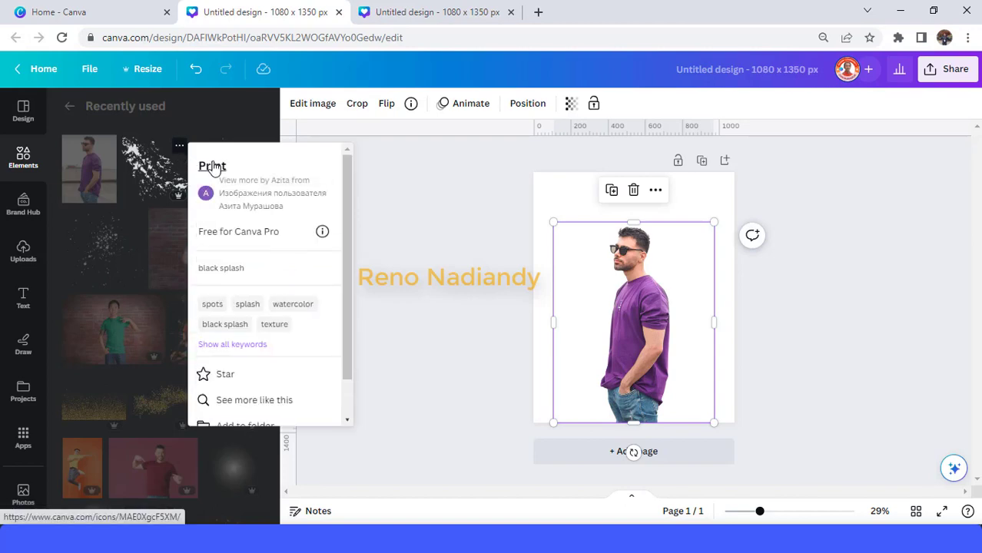
left_click(195, 120)
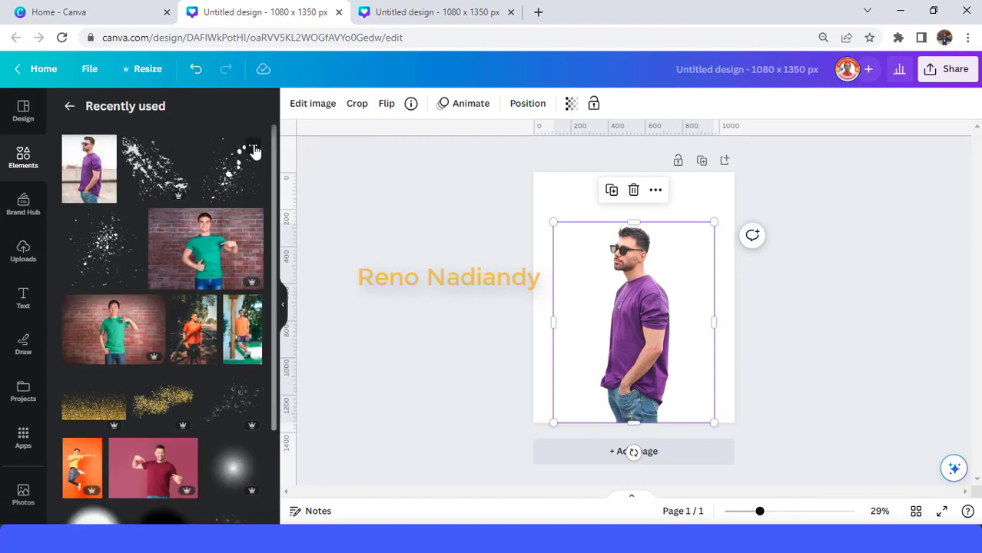
left_click(253, 149)
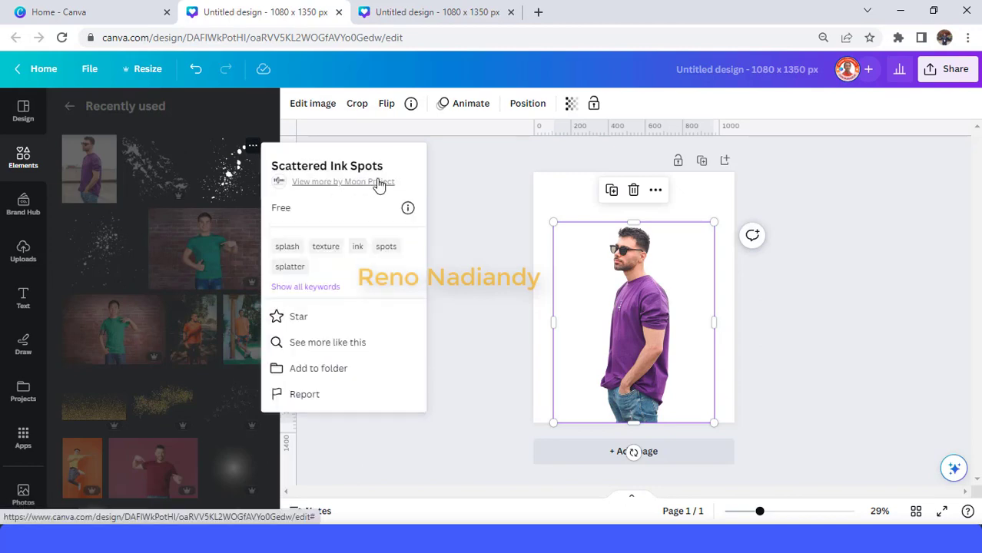
left_click(129, 217)
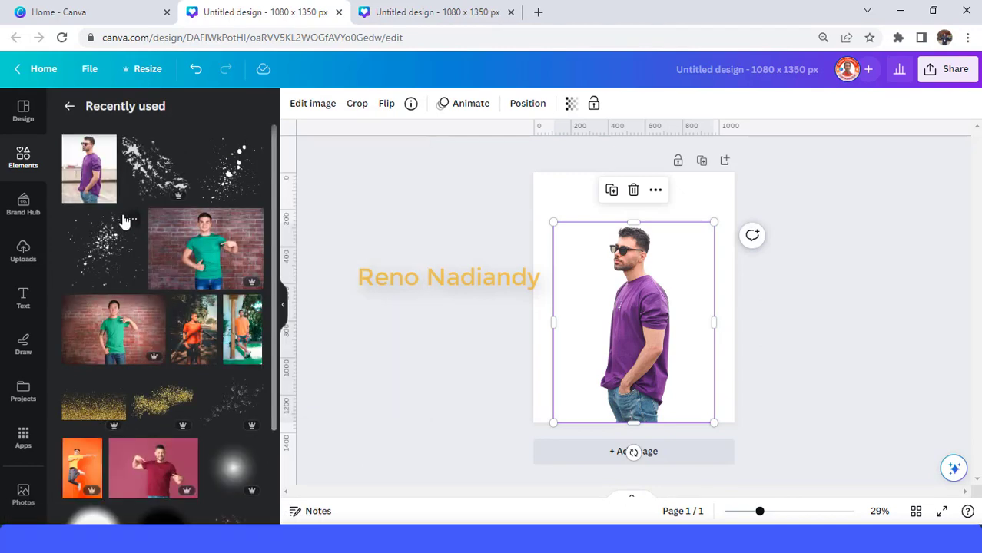
left_click(132, 220)
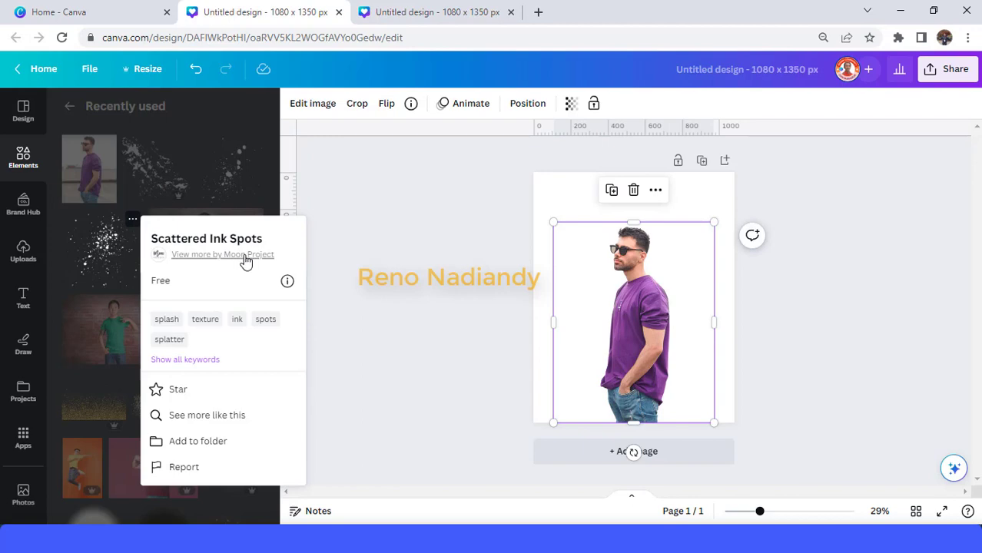
left_click(203, 134)
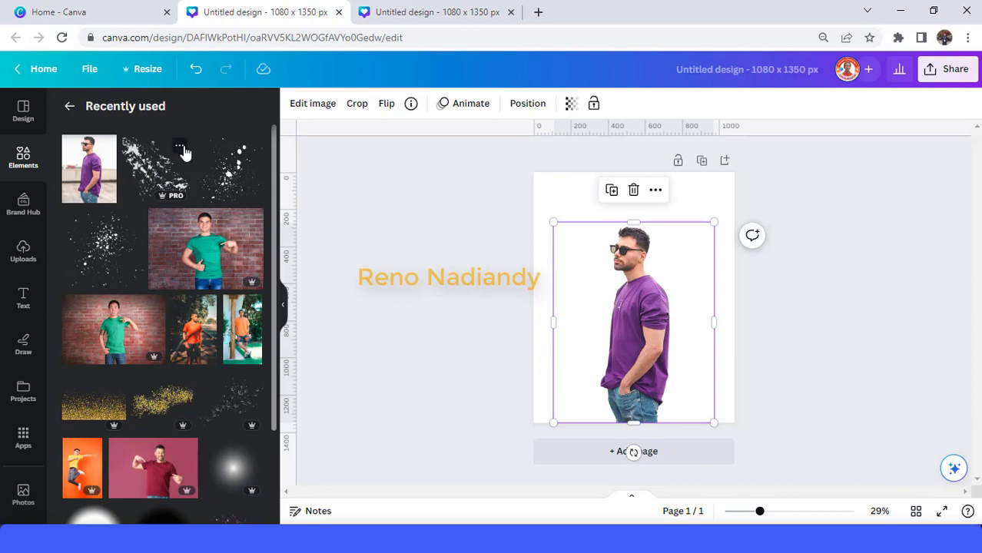
left_click(182, 148)
left_click(154, 172)
- Add the Print splatter graphic to the page and place it behind the man's head
left_click(155, 167)
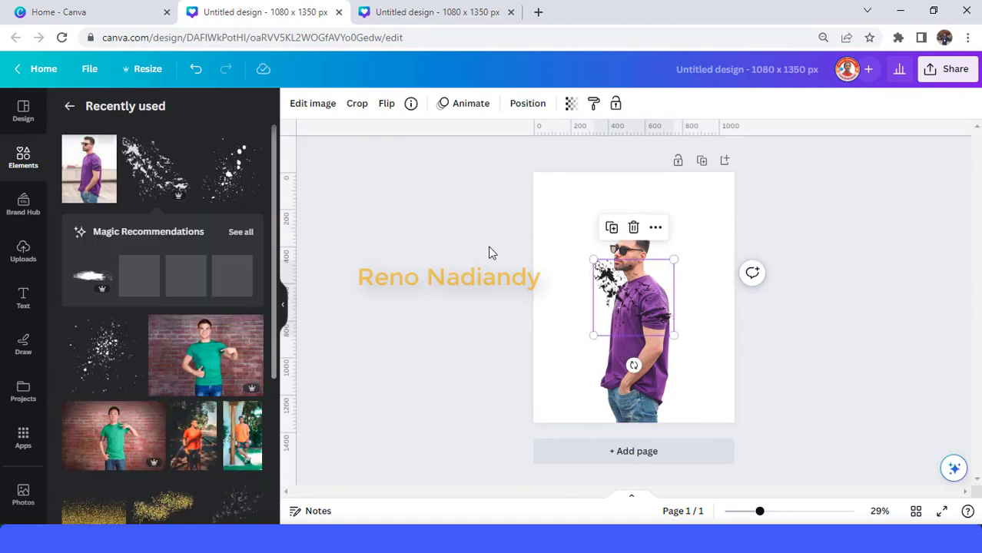
left_click_drag(629, 305, 669, 268)
left_click_drag(760, 511, 787, 511)
scroll(757, 457, "up", 2)
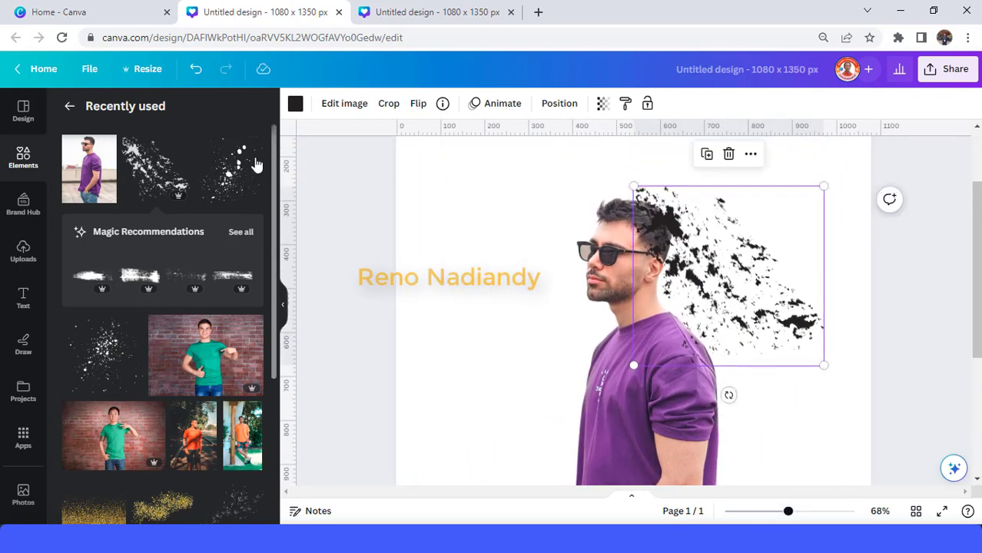
- Recolor the splatter to #2F2E36 by sampling the man's hair
left_click(295, 103)
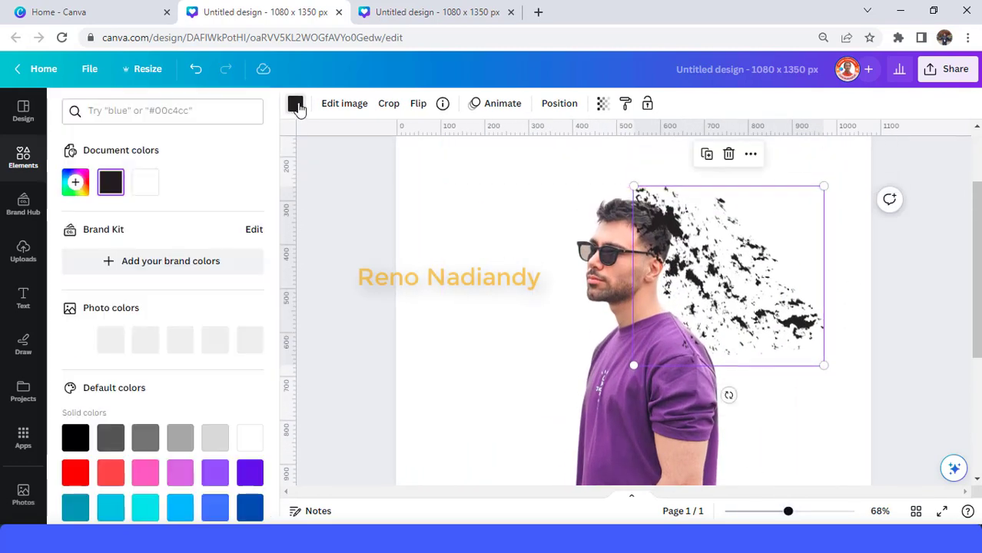
left_click(77, 188)
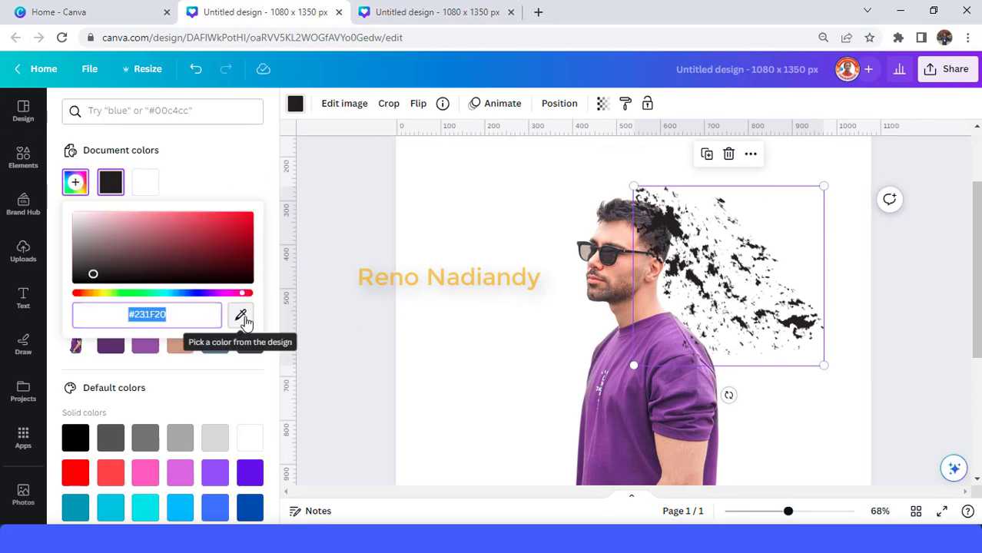
left_click(244, 321)
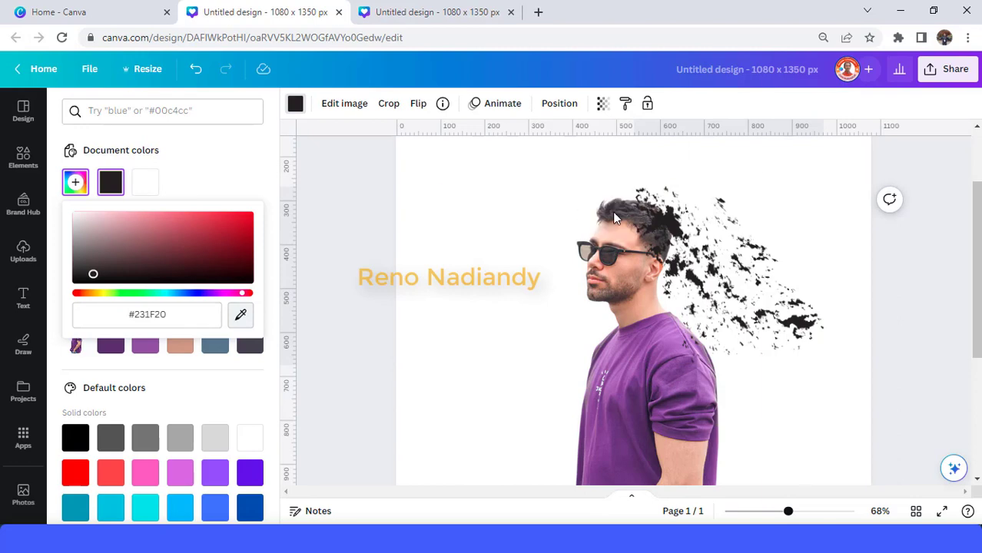
left_click(614, 218)
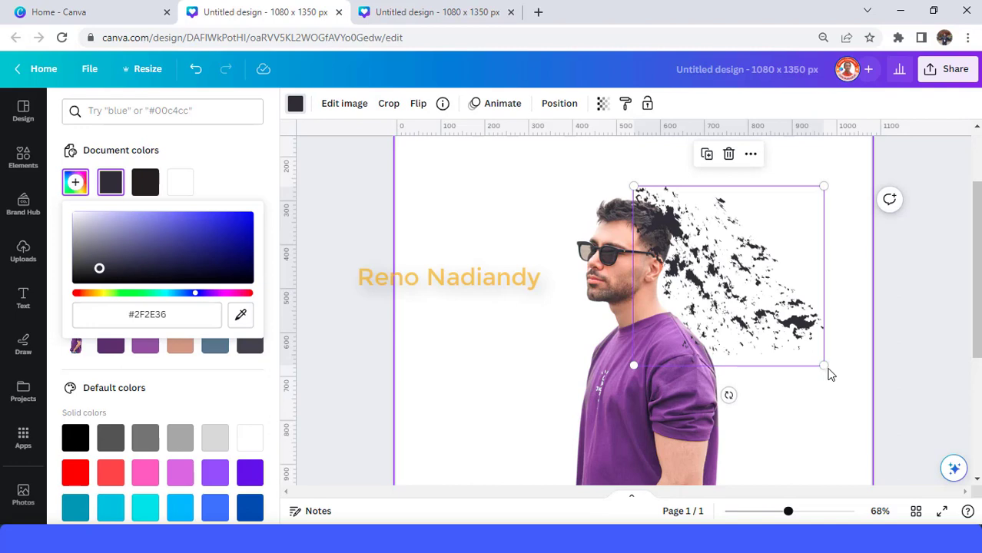
- Shrink the splatter onto the back of the man's head and add a rotated copy of it fanning upward from the hair
left_click_drag(824, 367, 736, 284)
left_click_drag(707, 254, 698, 283)
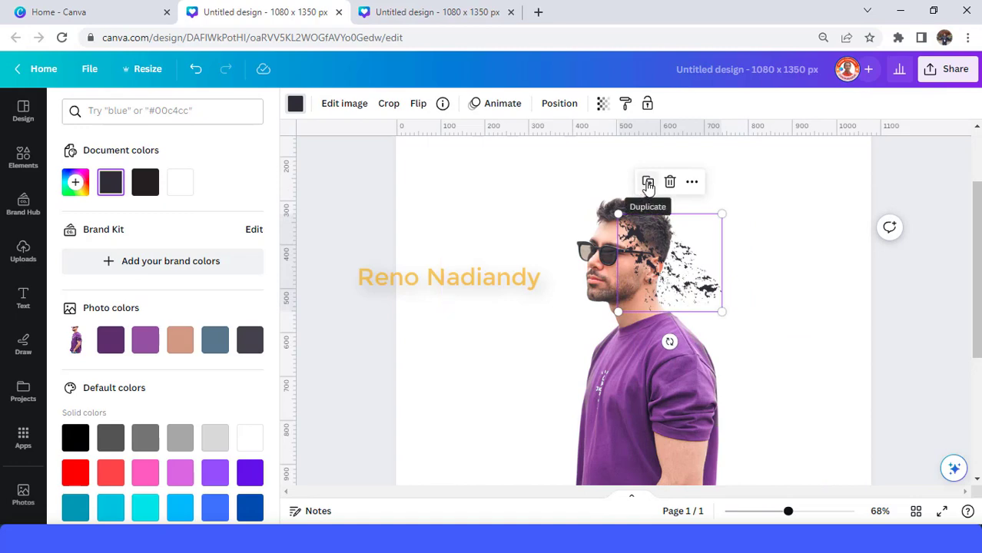
left_click(648, 185)
left_click_drag(676, 344, 734, 244)
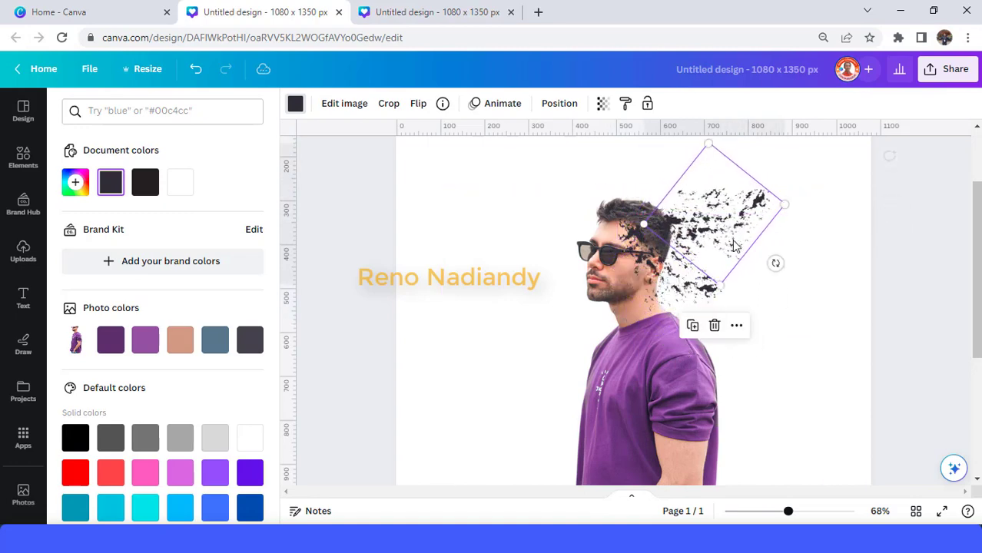
- Duplicate the upper splatter, rotate the copy to point upward and place it above the crown of the head
left_click(692, 326)
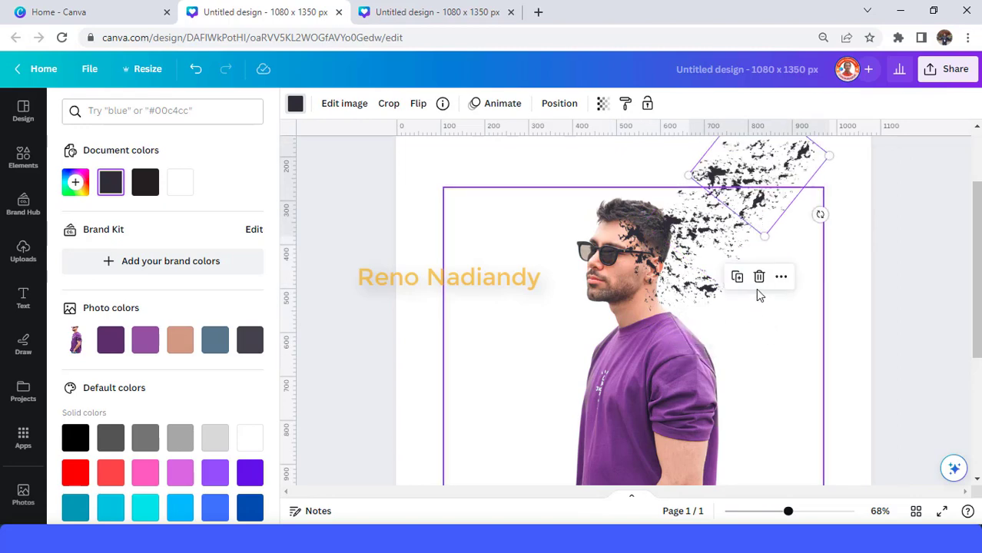
left_click_drag(817, 214, 837, 165)
left_click_drag(735, 157, 674, 137)
scroll(872, 363, "up", 1)
left_click_drag(683, 218, 686, 227)
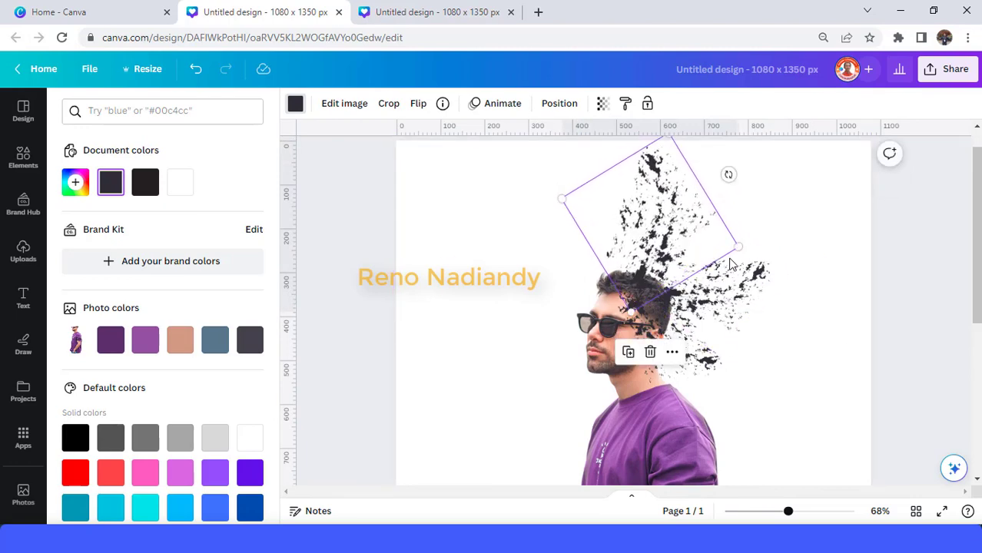
- Duplicate the upright splatter, rotate the copy toward the forehead side and place it over the front of the hair
left_click(627, 351)
left_click_drag(553, 269, 526, 289)
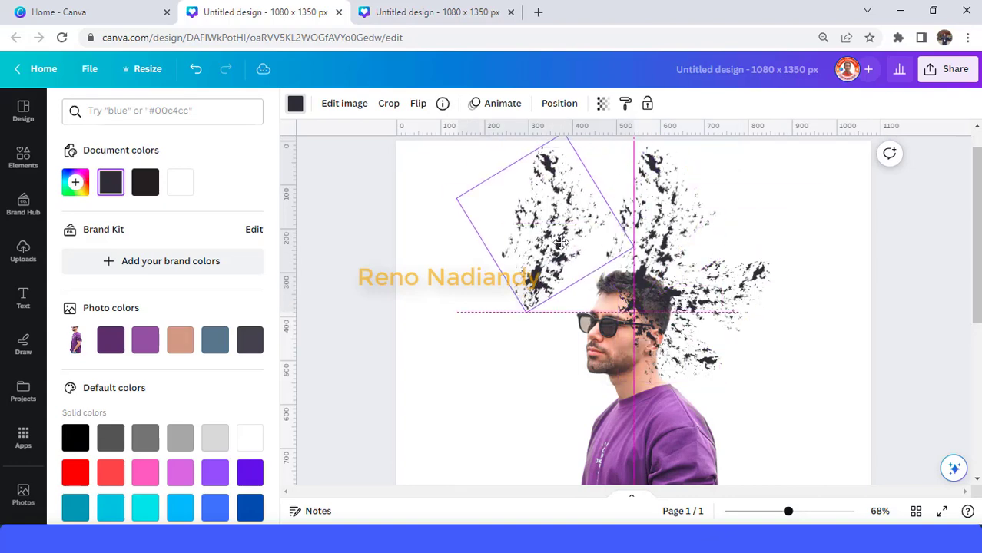
left_click_drag(624, 175, 605, 292)
left_click_drag(540, 219, 612, 252)
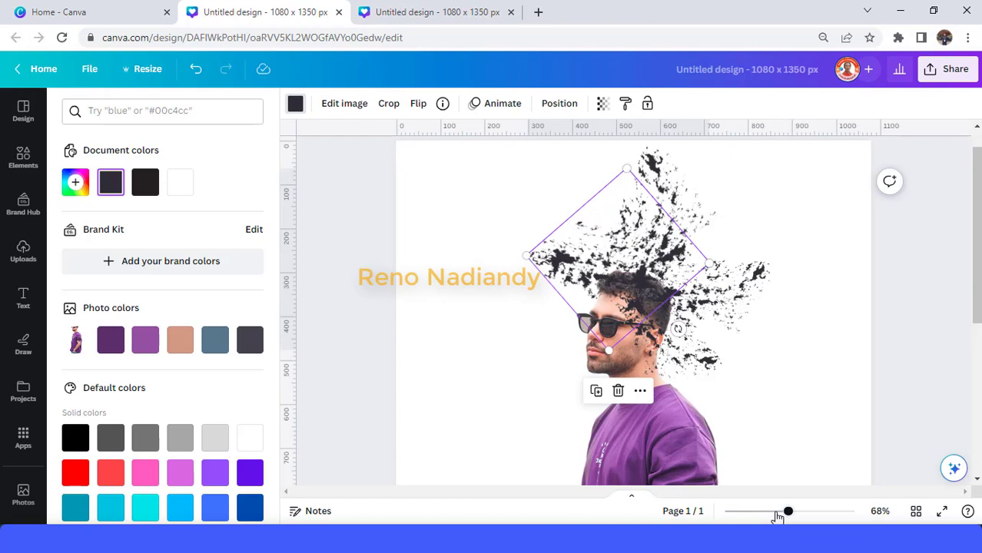
left_click(777, 514)
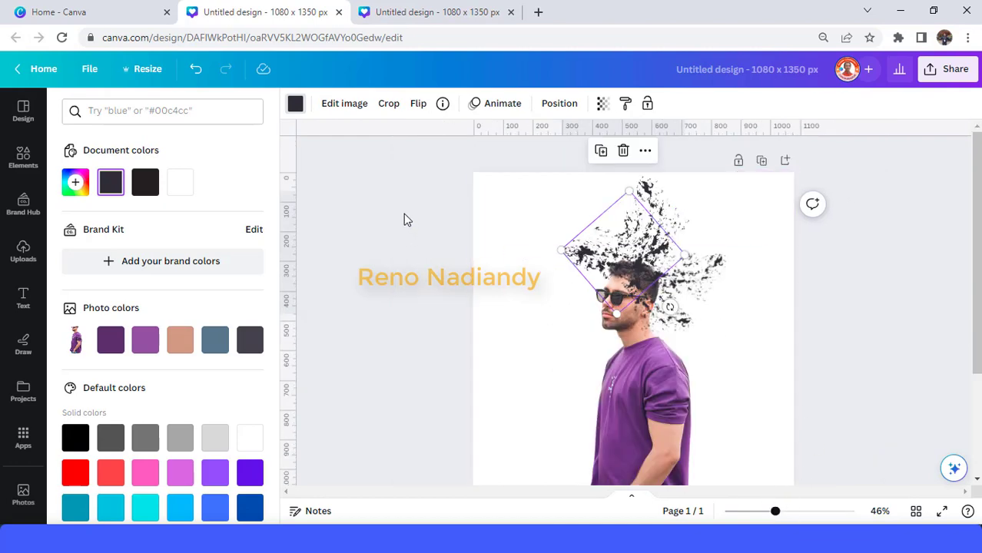
- Add the Scattered Ink Spots graphic with the large dots, rotate it and place it behind the man's head
key("Escape")
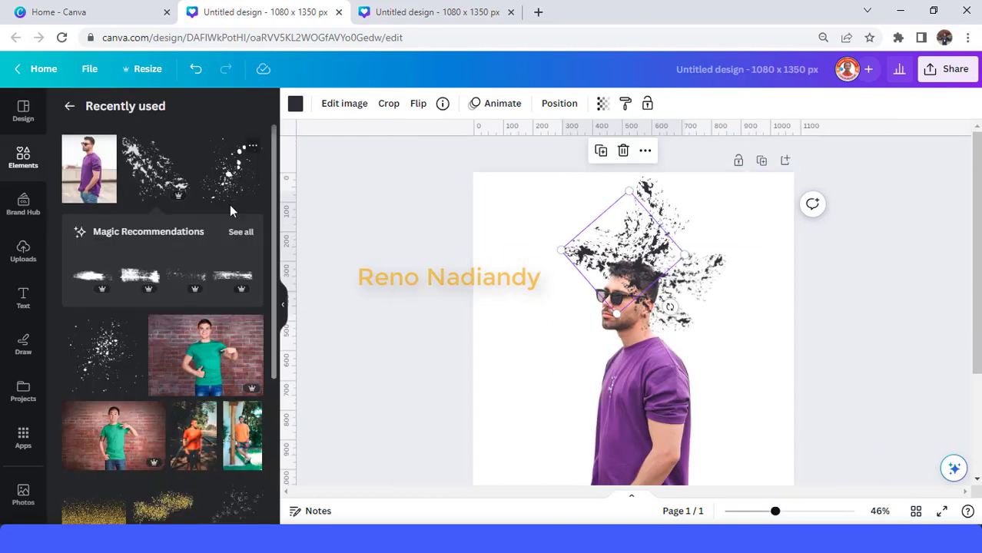
left_click(252, 148)
left_click(235, 178)
mouse_move(628, 399)
left_mouse_down()
mouse_move(661, 282)
mouse_move(663, 299)
left_mouse_up()
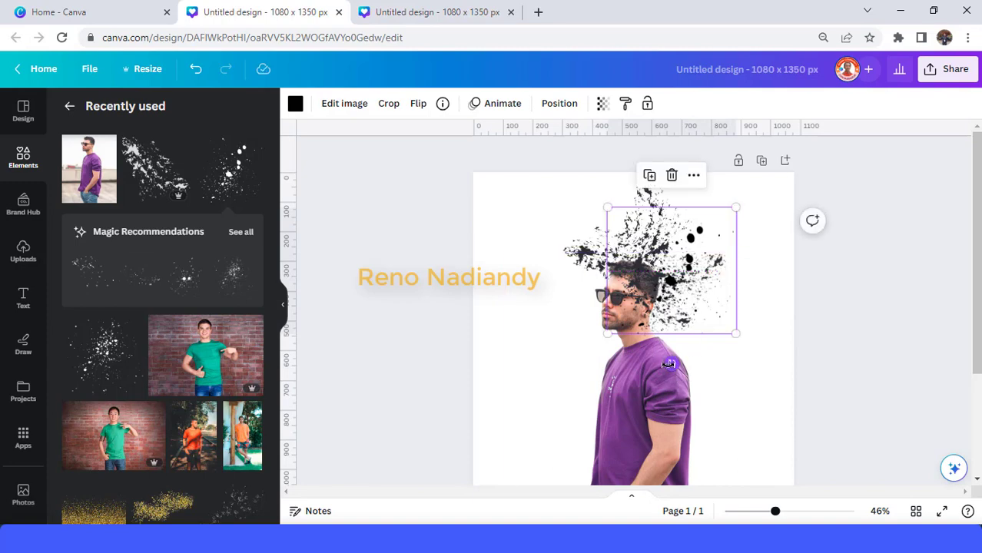
left_click_drag(668, 364, 722, 233)
left_click_drag(678, 263, 699, 263)
- Duplicate the ink spots graphic, then enlarge and rotate the copy over the splatters above the man's head
left_click_drag(700, 177, 695, 226)
left_click_drag(702, 294, 648, 254)
left_click(667, 185)
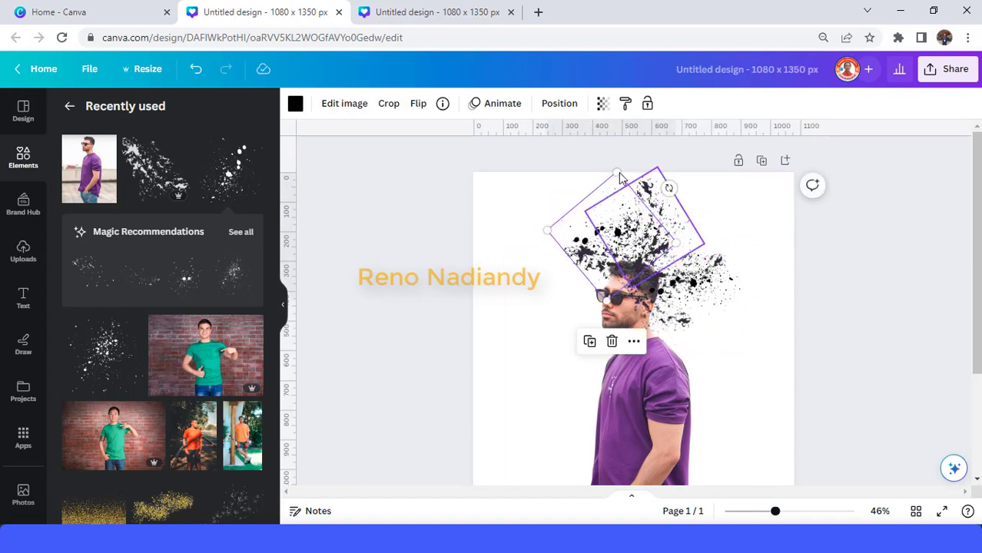
left_click_drag(619, 173, 618, 149)
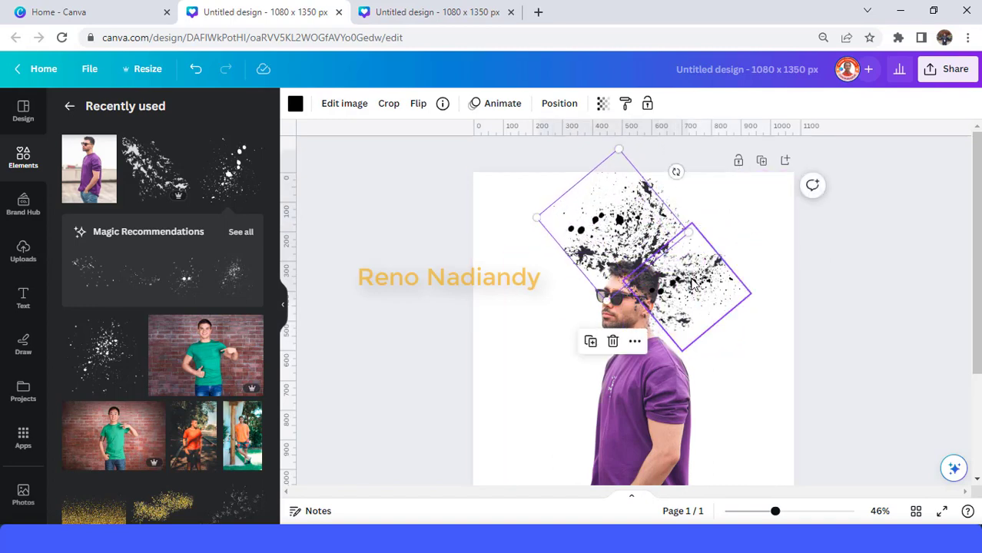
left_click_drag(676, 171, 476, 183)
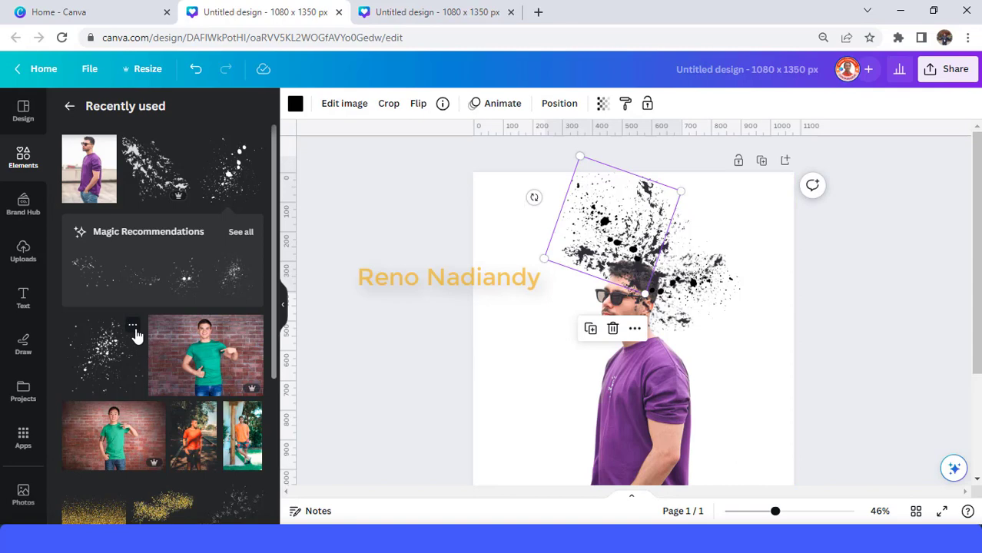
- Add the fine-dotted Scattered Ink Spots graphic, enlarge and rotate it, and spread it behind the back of the man's head
left_click(134, 329)
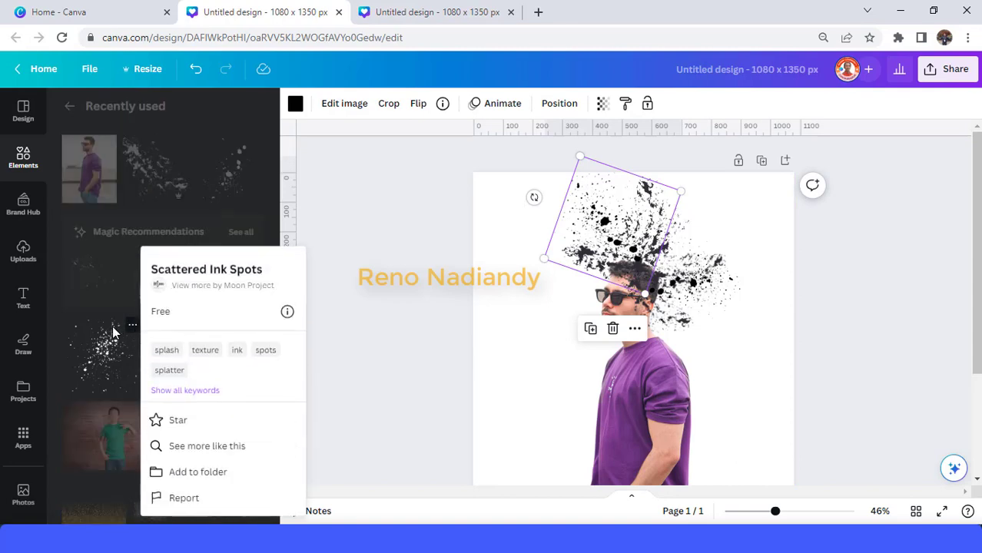
left_click(104, 353)
left_click(105, 355)
mouse_move(635, 396)
left_mouse_down()
mouse_move(721, 256)
mouse_move(680, 264)
mouse_move(651, 308)
left_mouse_up()
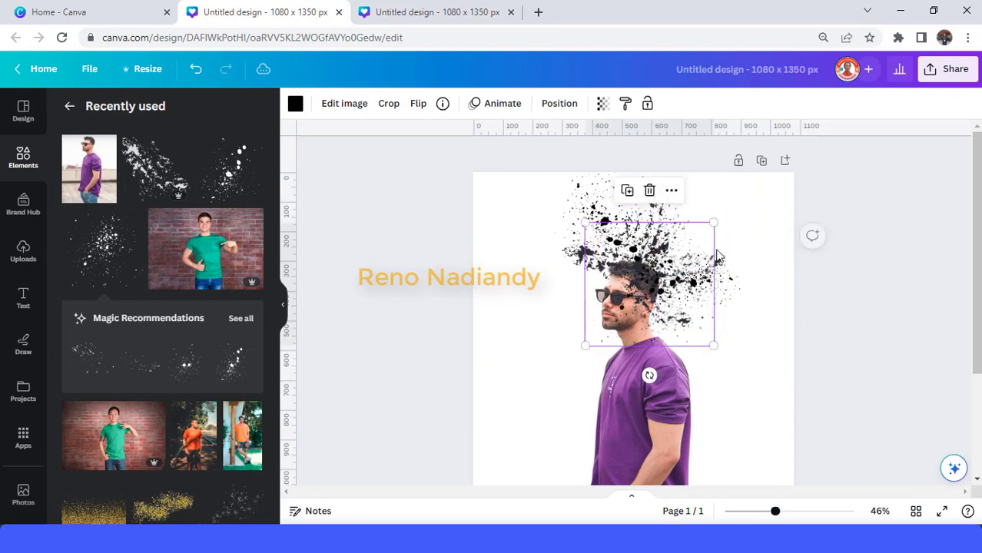
left_click_drag(714, 222, 703, 250)
left_click_drag(785, 175, 758, 229)
left_click_drag(699, 269, 740, 235)
left_click_drag(708, 364, 817, 251)
left_click_drag(722, 254, 693, 272)
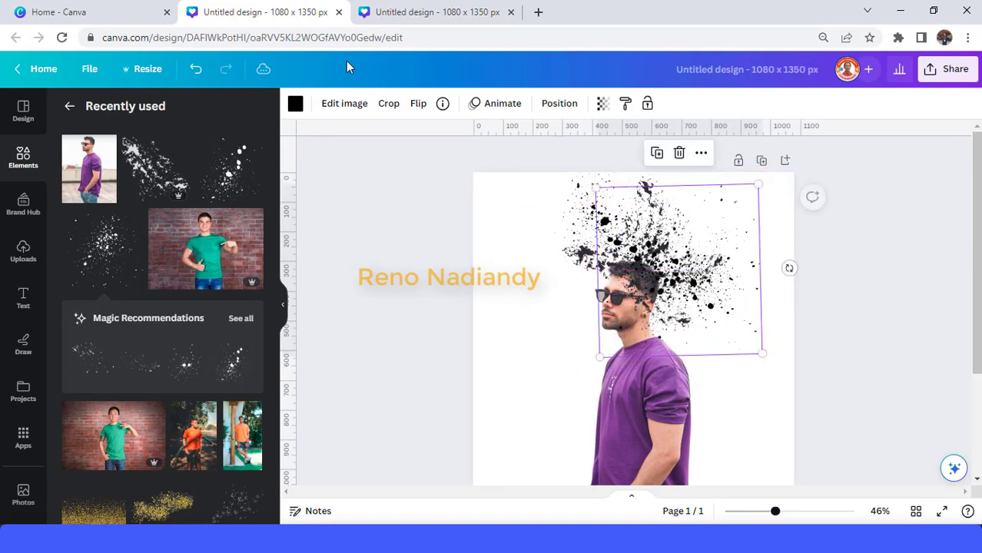
- Recolor the new ink spots with the dark grey from the photo colors and nudge the graphic slightly
left_click(295, 103)
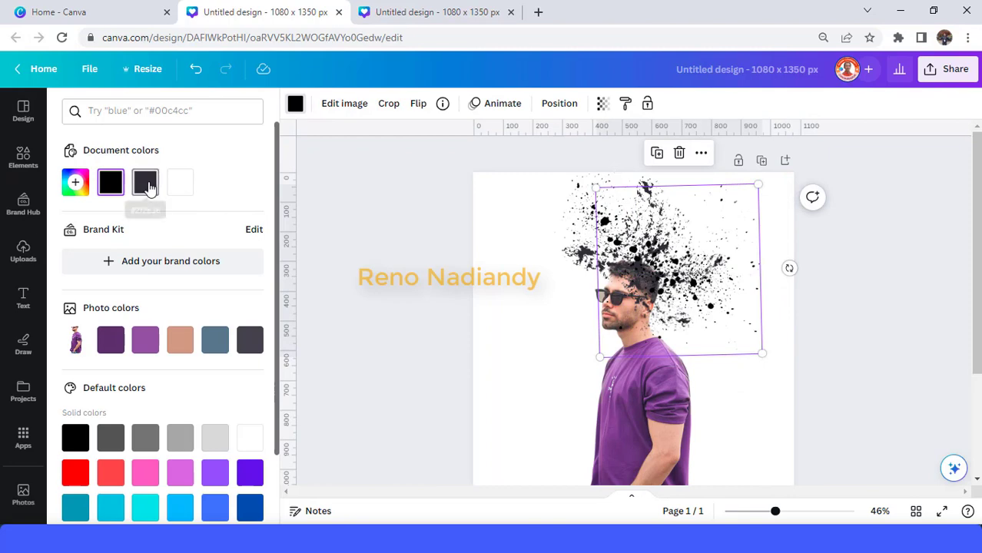
left_click(251, 343)
mouse_move(724, 320)
left_mouse_down()
mouse_move(725, 306)
mouse_move(701, 323)
mouse_move(722, 311)
left_mouse_up()
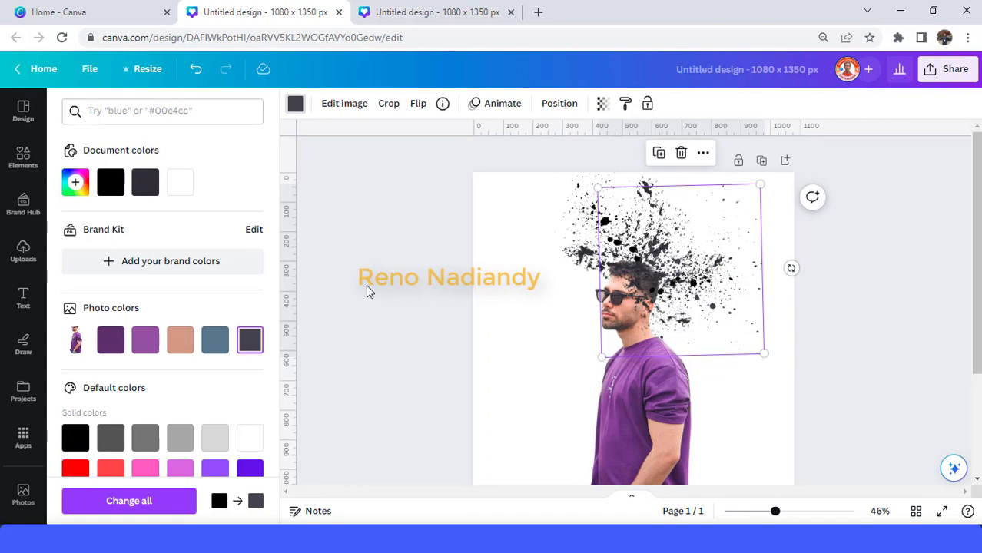
- Add the diagonal splatter graphic as a small rotated piece on the hair, then duplicate it and rotate the copy over the crown
left_click(23, 158)
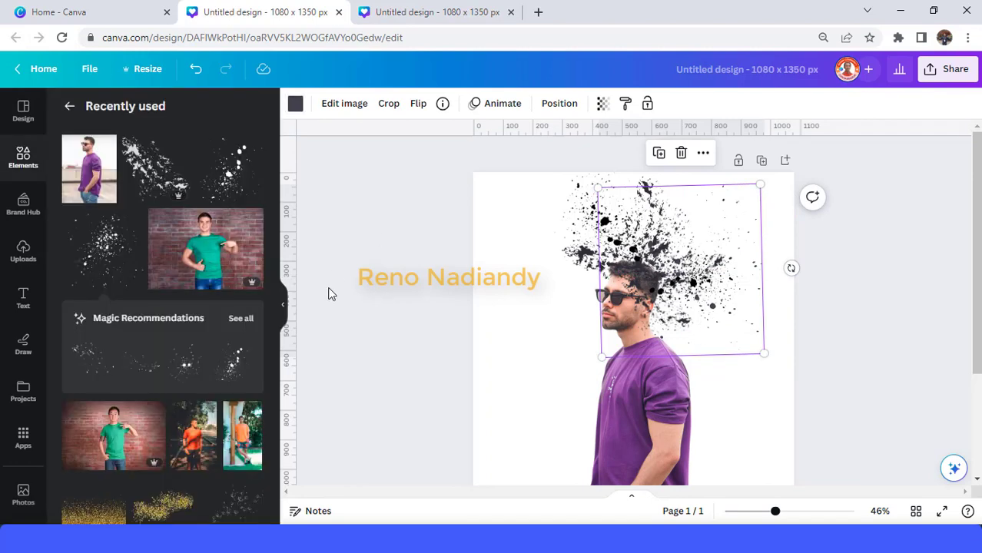
left_click(140, 163)
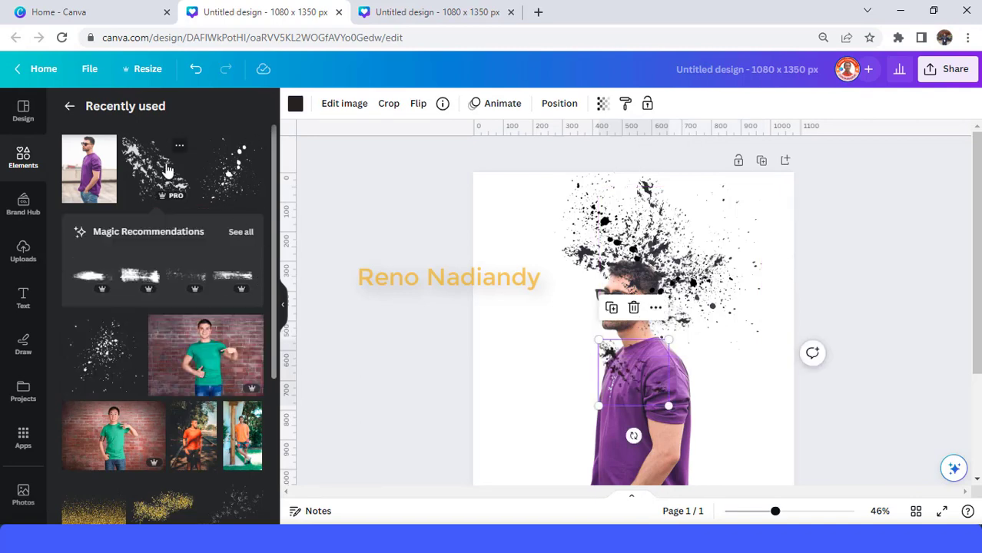
left_click_drag(640, 384, 647, 283)
left_click_drag(651, 344, 683, 320)
left_click_drag(628, 286, 652, 248)
left_click(629, 190)
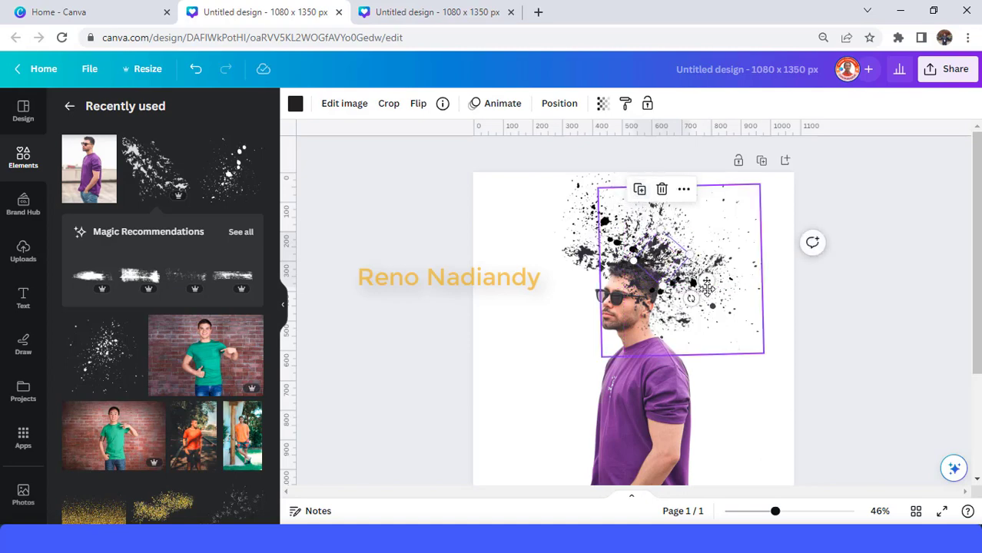
left_click_drag(691, 299, 652, 275)
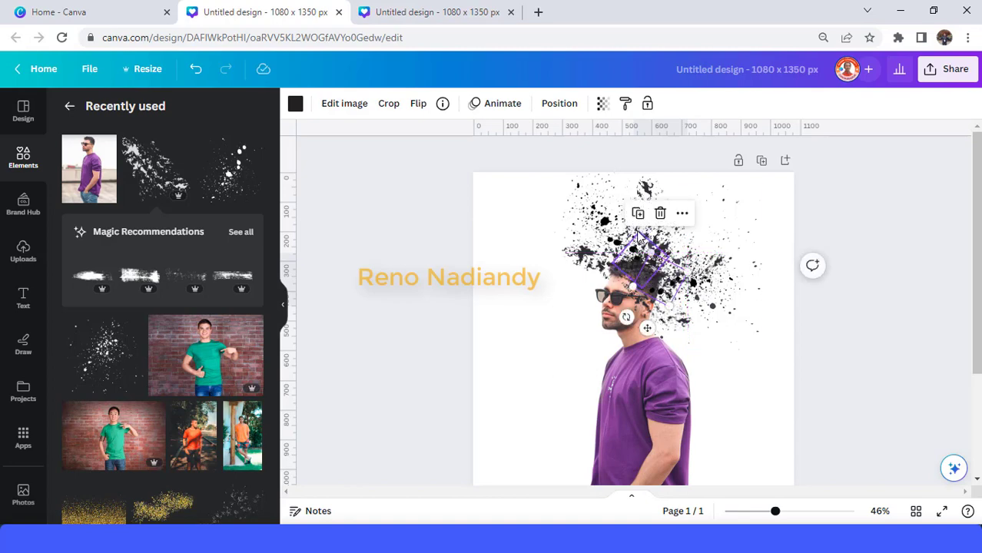
- Duplicate the small hair splatter, enlarge the copy and place it behind the man's neck
left_click(638, 215)
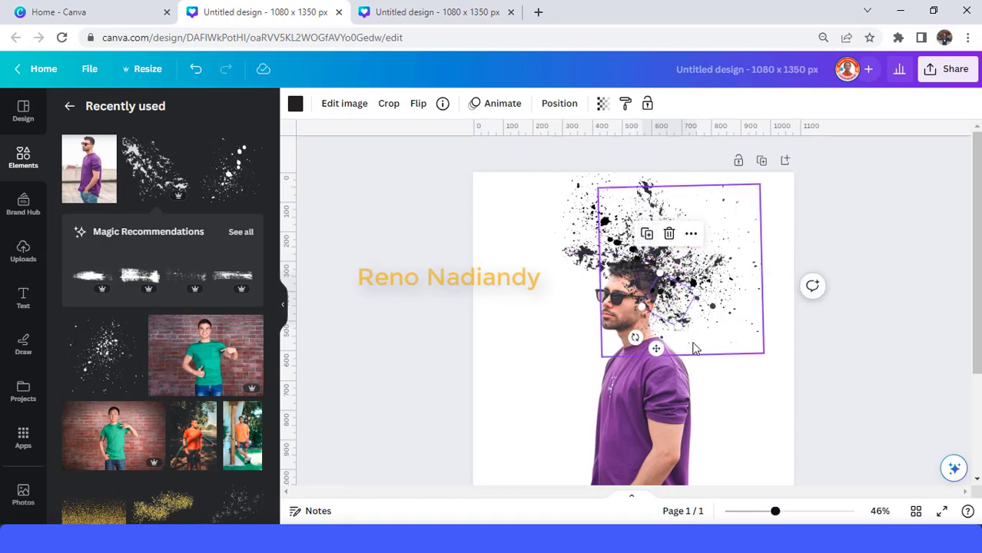
left_click_drag(676, 328, 687, 354)
left_click_drag(669, 305, 660, 307)
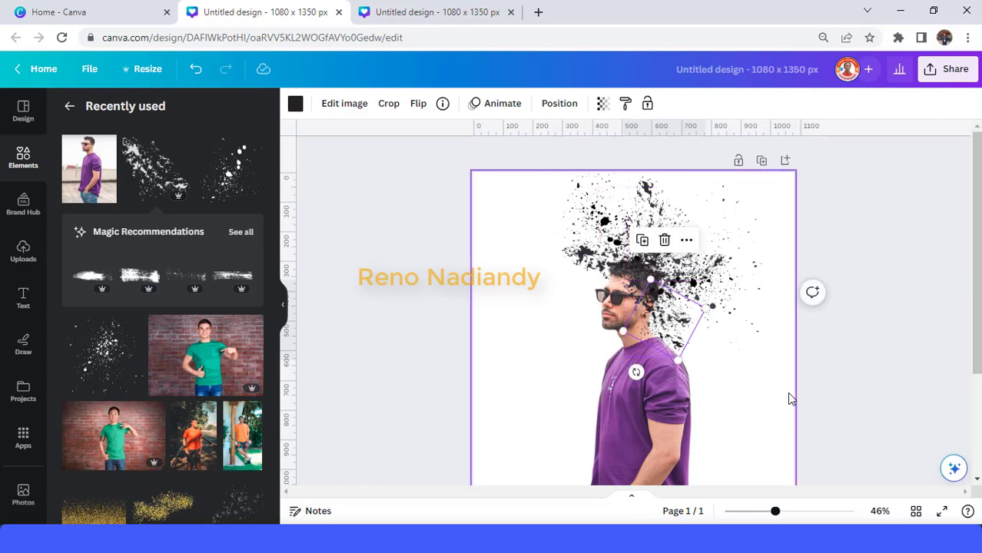
- Crop the empty area beside the man's back off the cut-out photo
left_click(753, 412)
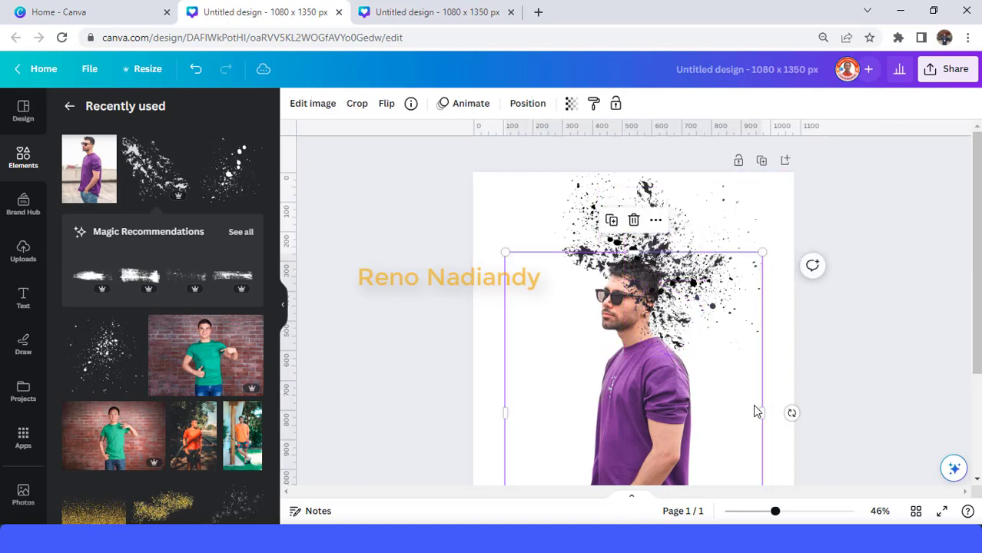
left_click(771, 443)
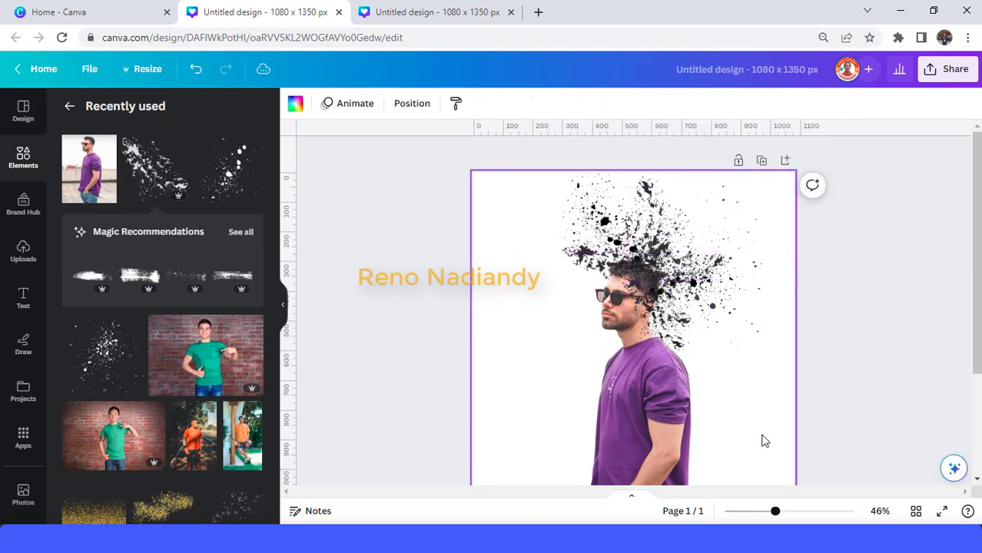
left_click(714, 419)
left_click_drag(765, 412, 706, 413)
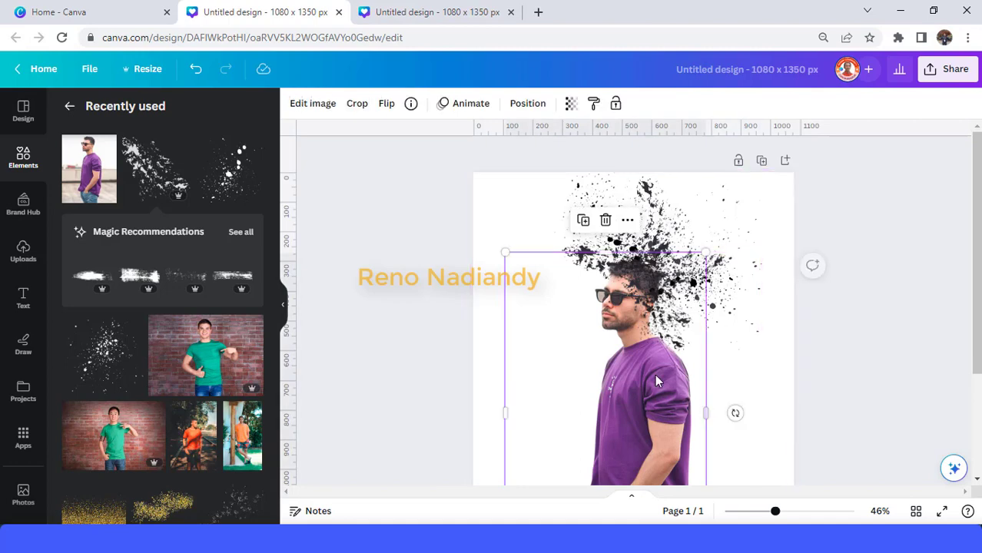
- Add another diagonal splatter graphic and place it enlarged over the back of the man's shoulder
left_click(143, 165)
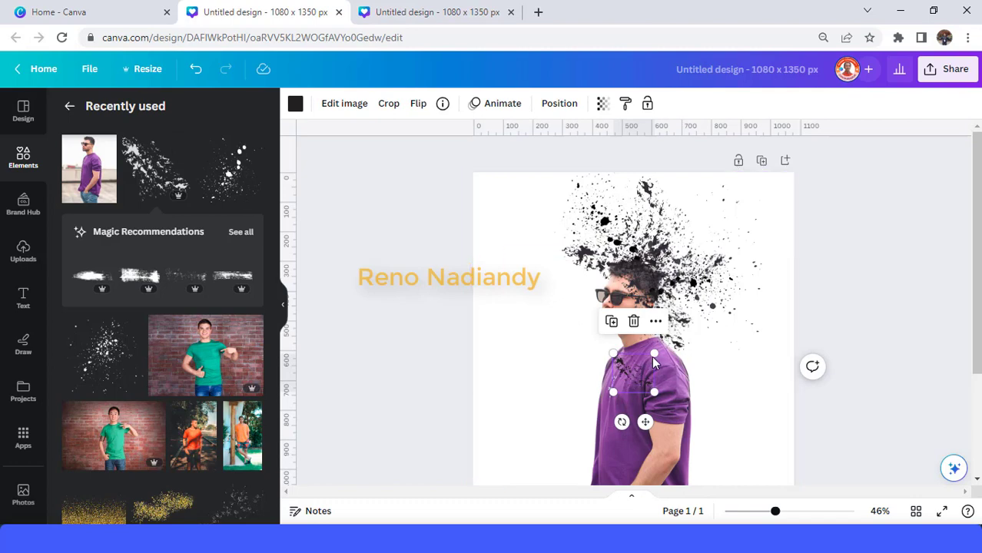
left_click_drag(683, 340, 692, 340)
left_click_drag(654, 357, 693, 373)
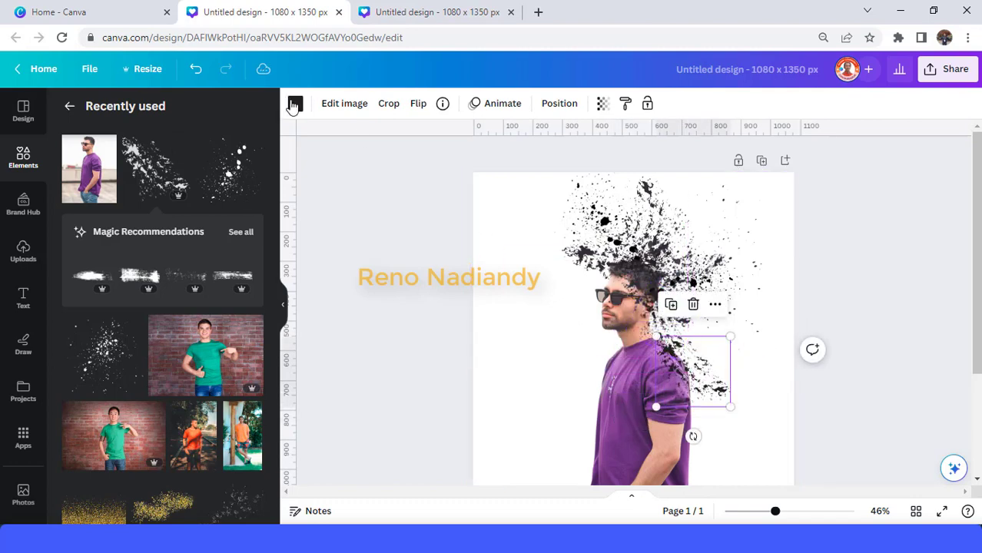
- Recolor the shoulder splatter with the purple #73497B sampled from the man's shirt
left_click(295, 103)
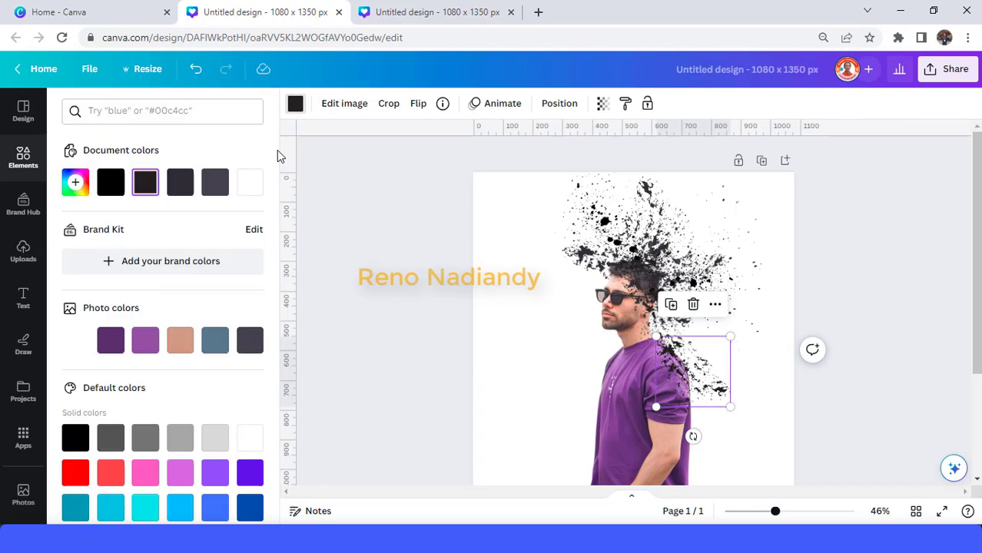
left_click(76, 181)
left_click(241, 314)
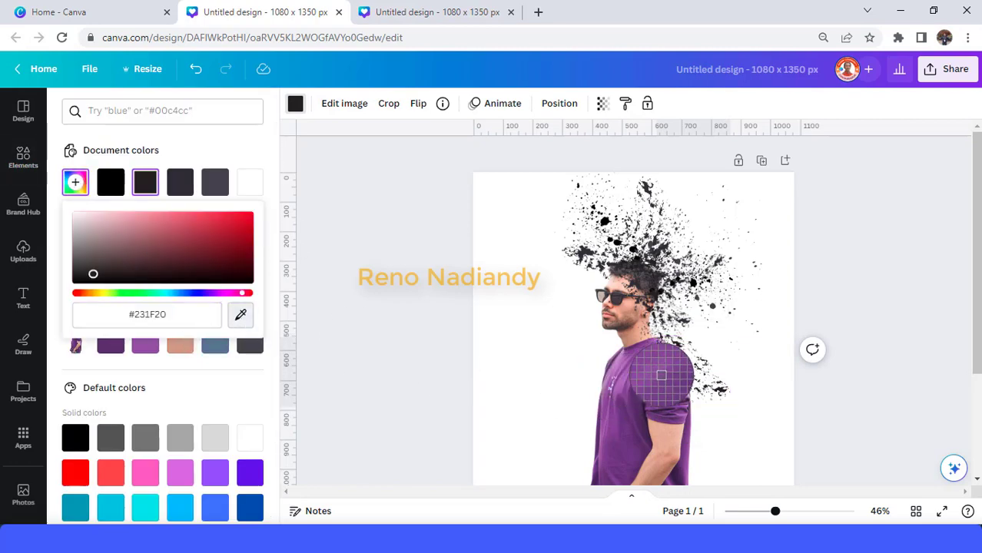
left_click(665, 358)
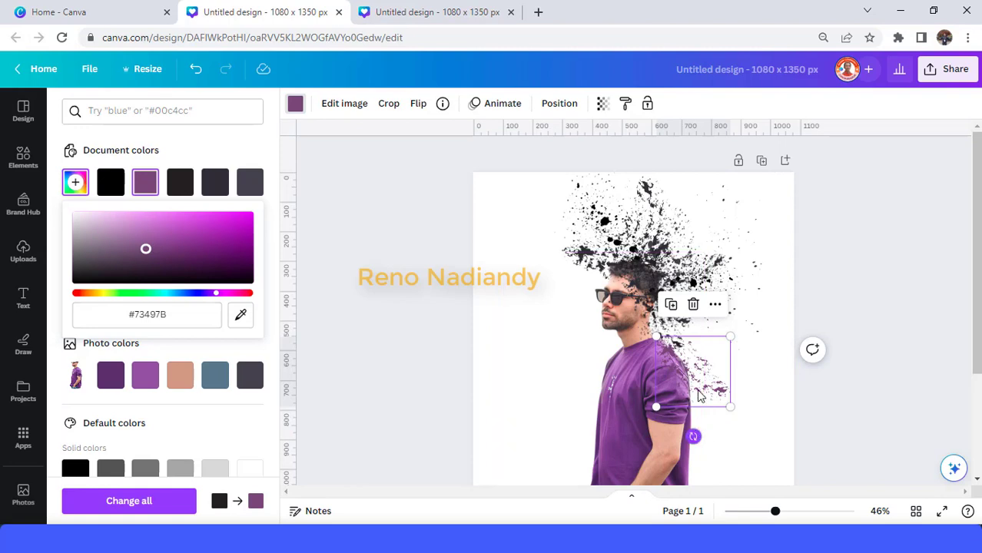
left_click(701, 379)
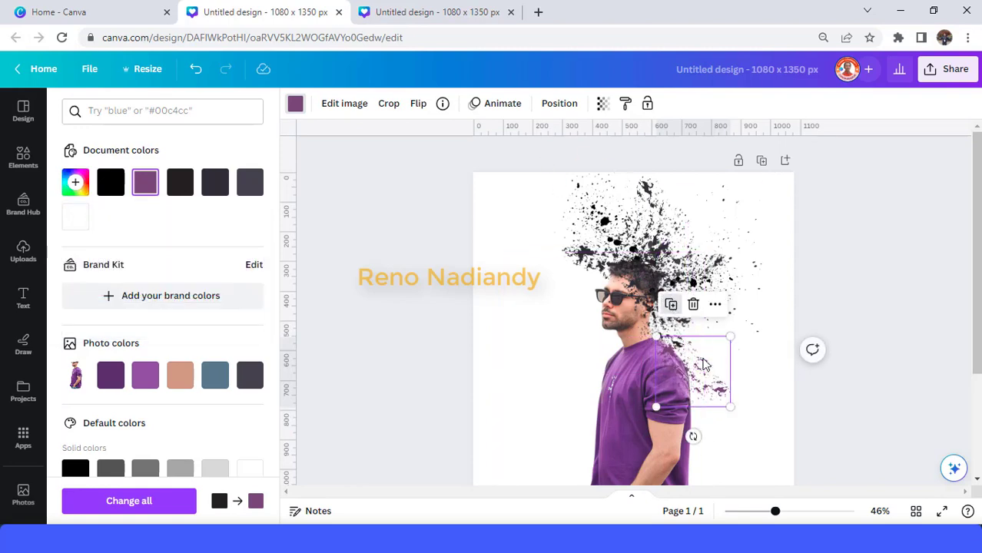
- Duplicate the purple shoulder splatter, rotate the copy and recolor it bright pink
left_click_drag(697, 437, 710, 461)
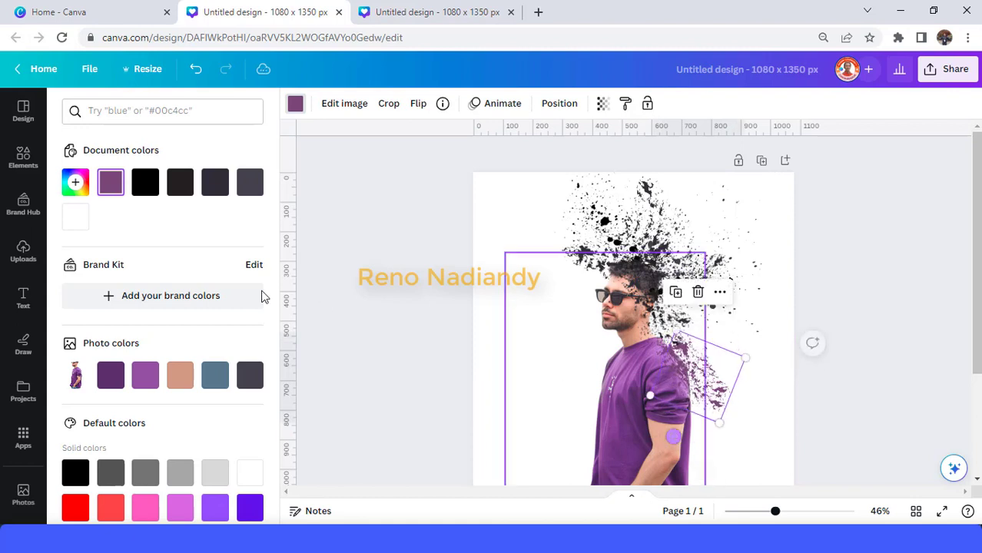
left_click(76, 182)
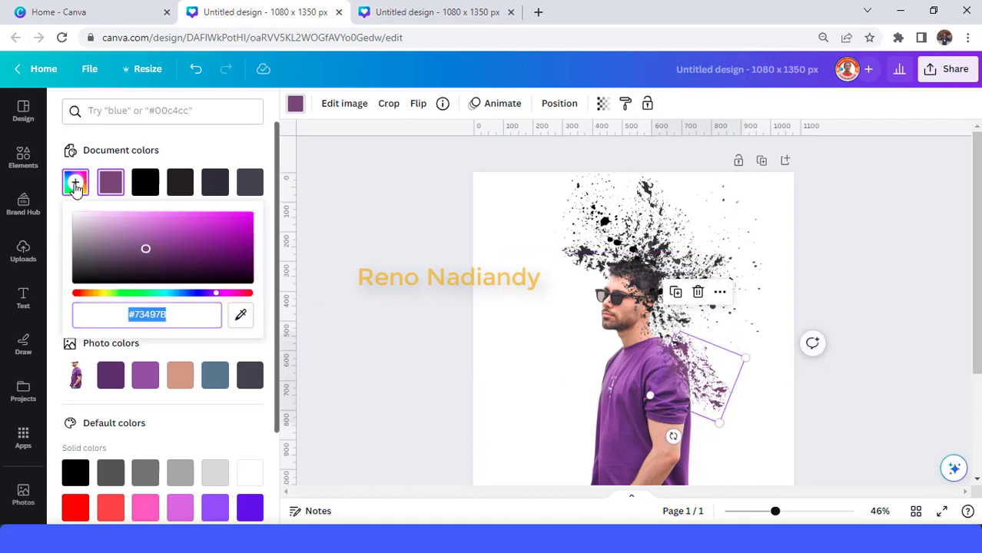
left_click(232, 293)
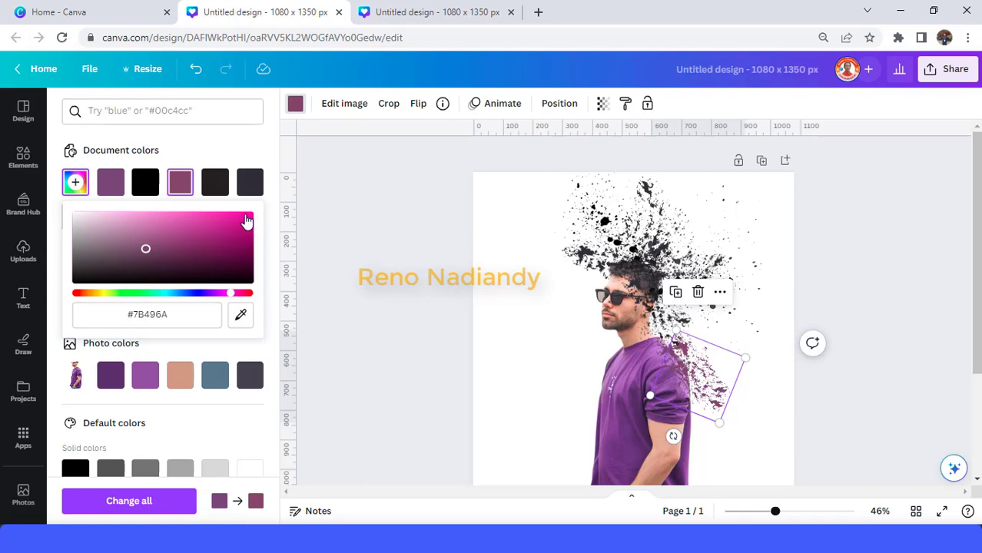
- Shift the pink splatter closer to the shoulder, then duplicate it and rotate the copy to spread outward from the back
left_click_drag(701, 378, 690, 374)
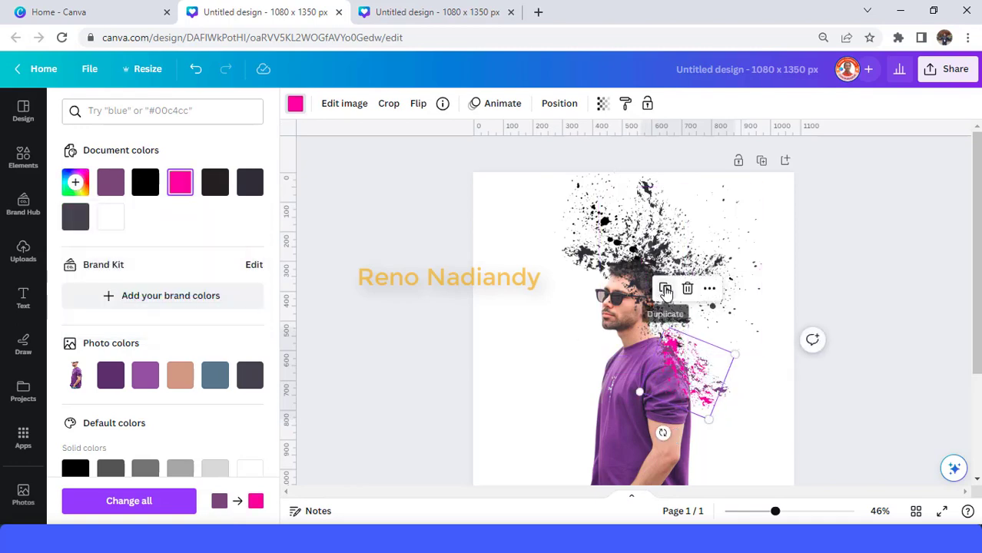
left_click_drag(659, 434, 730, 423)
left_click_drag(692, 381, 714, 366)
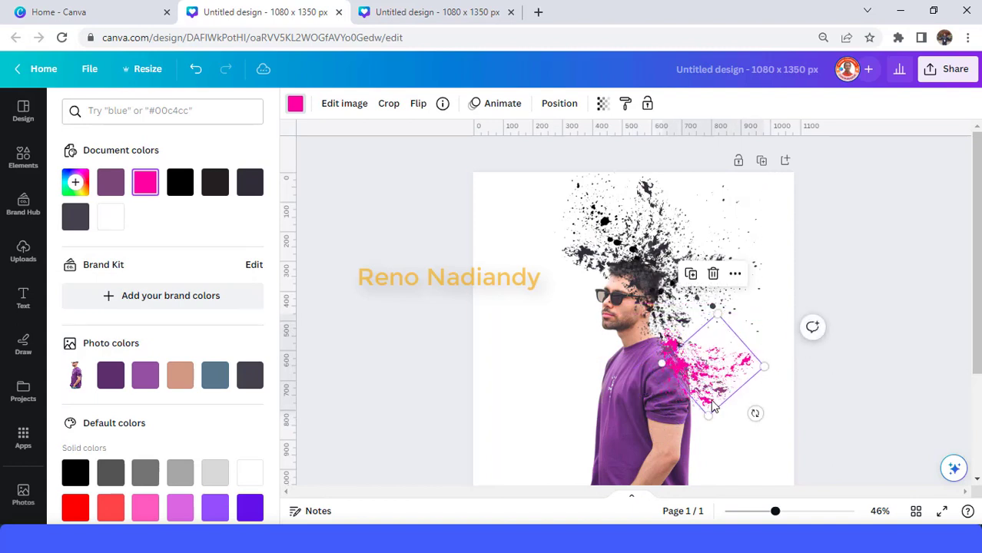
- Duplicate the outward pink splatter, rotate the copy steeply and place it along the man's back
left_click(692, 276)
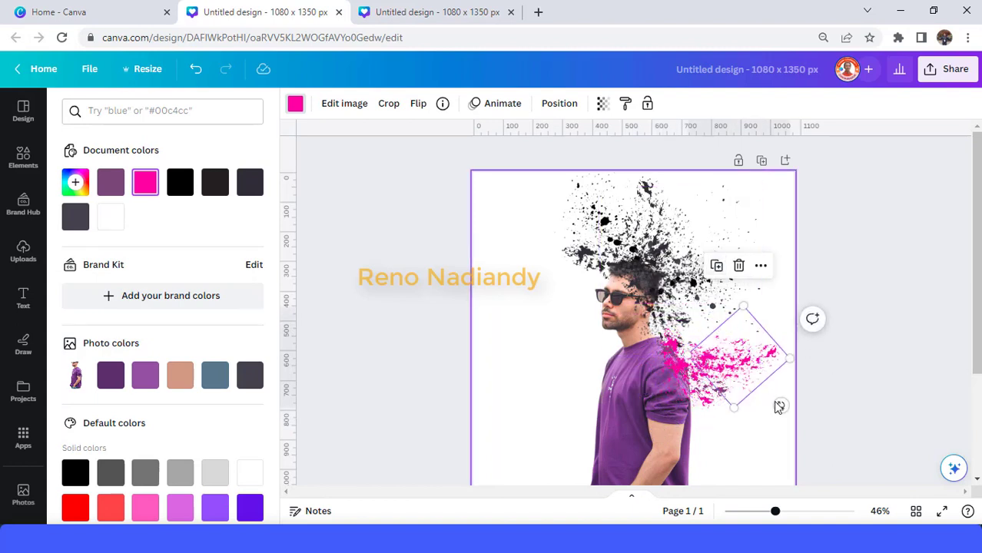
left_click_drag(666, 401, 661, 403)
left_click_drag(734, 359, 690, 394)
- Duplicate the pink splatter again, rotate the copy outward and place it among the others behind the shoulder
left_click(666, 255)
left_click(671, 305)
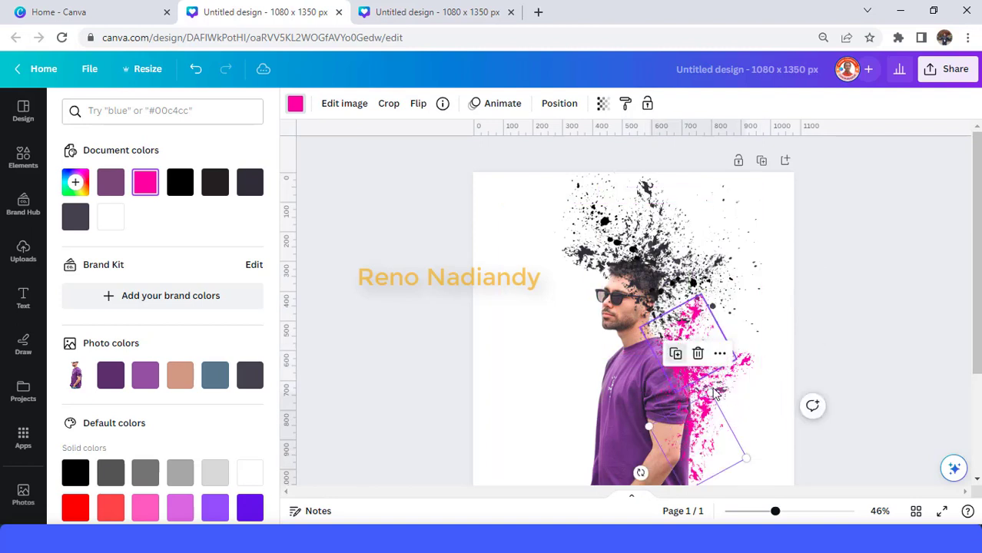
left_click_drag(640, 472, 757, 480)
mouse_move(724, 391)
left_mouse_down()
mouse_move(730, 367)
mouse_move(716, 376)
left_mouse_up()
key("Escape")
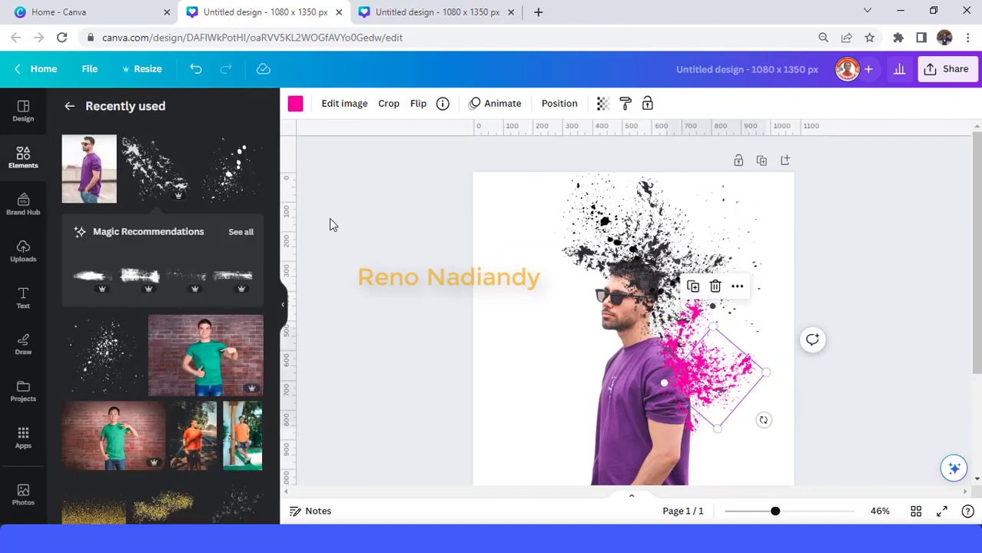
- Add the large-dot ink spots graphic over the pink splatters and recolor it with the document's shirt purple
left_click(229, 179)
left_click_drag(621, 380, 686, 368)
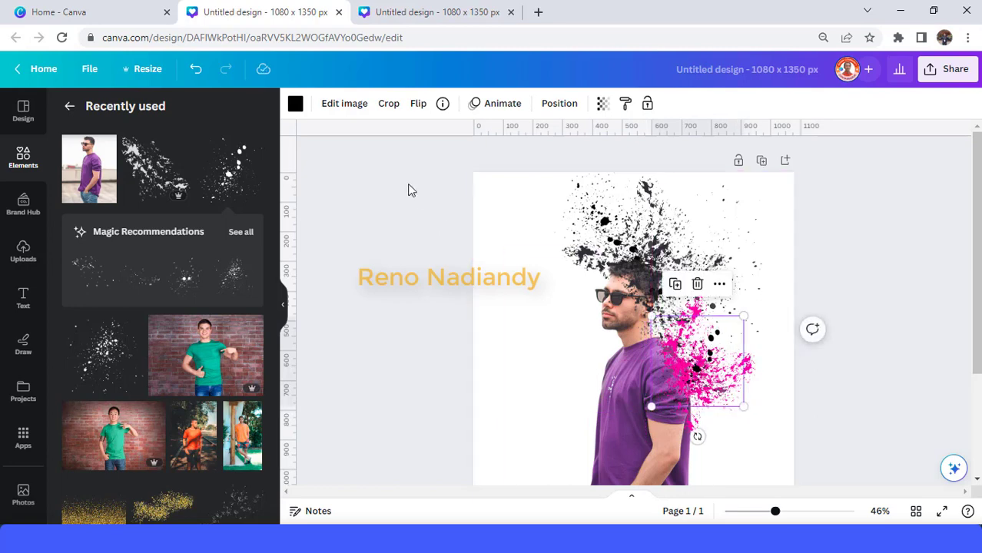
left_click(296, 104)
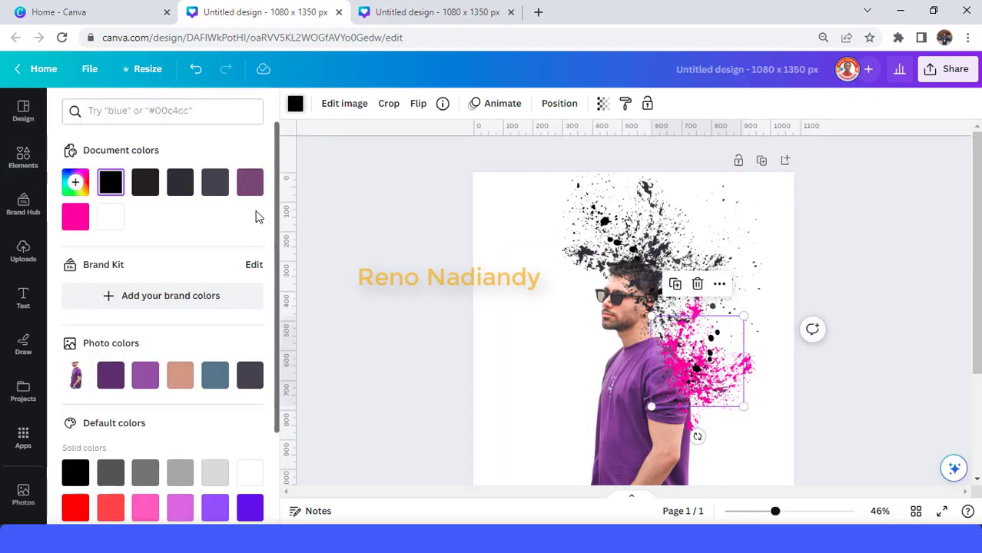
left_click(250, 184)
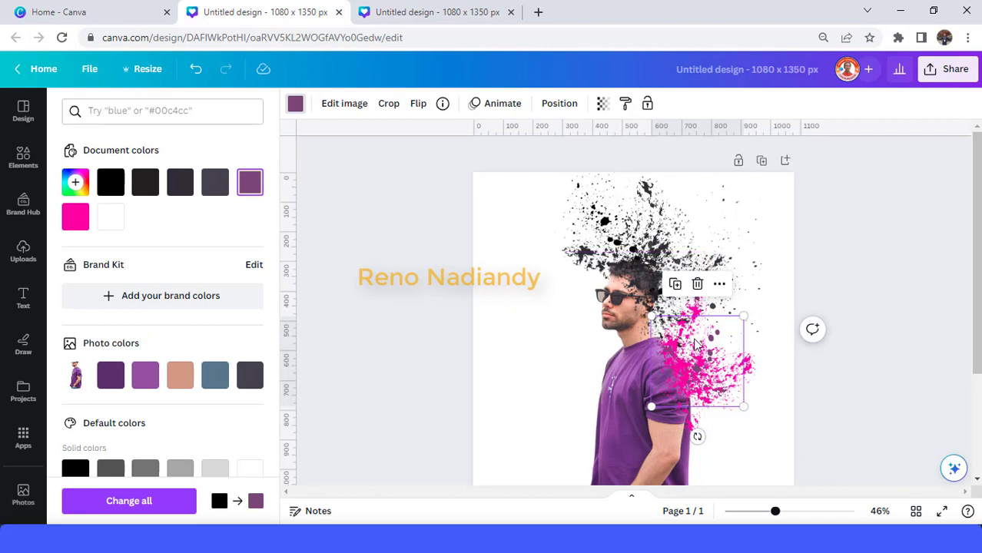
- Duplicate the purple ink spots, rotate and enlarge the copy behind the shoulder, and recolor it bright pink
left_click(675, 285)
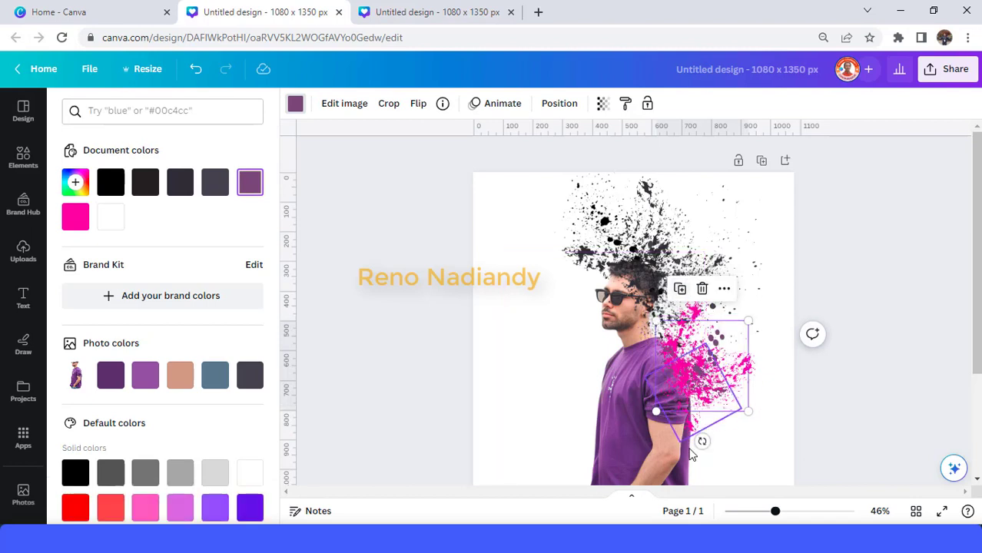
left_click_drag(702, 442, 627, 368)
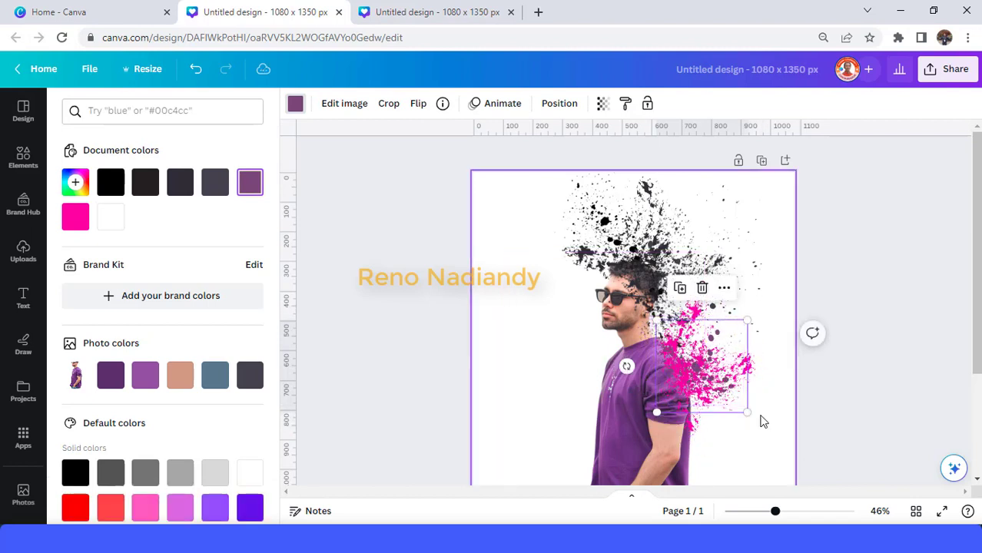
left_click_drag(749, 413, 768, 434)
left_click(75, 216)
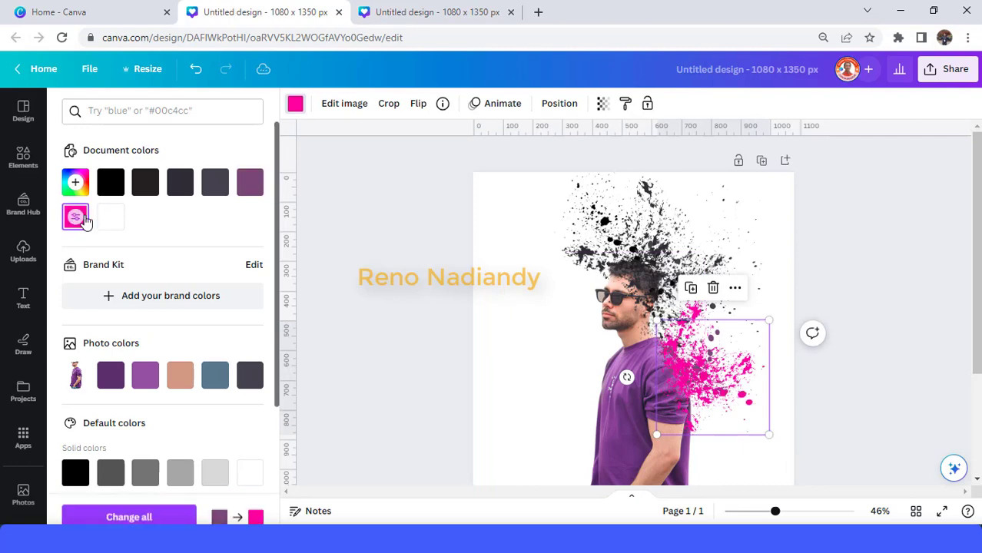
key("Escape")
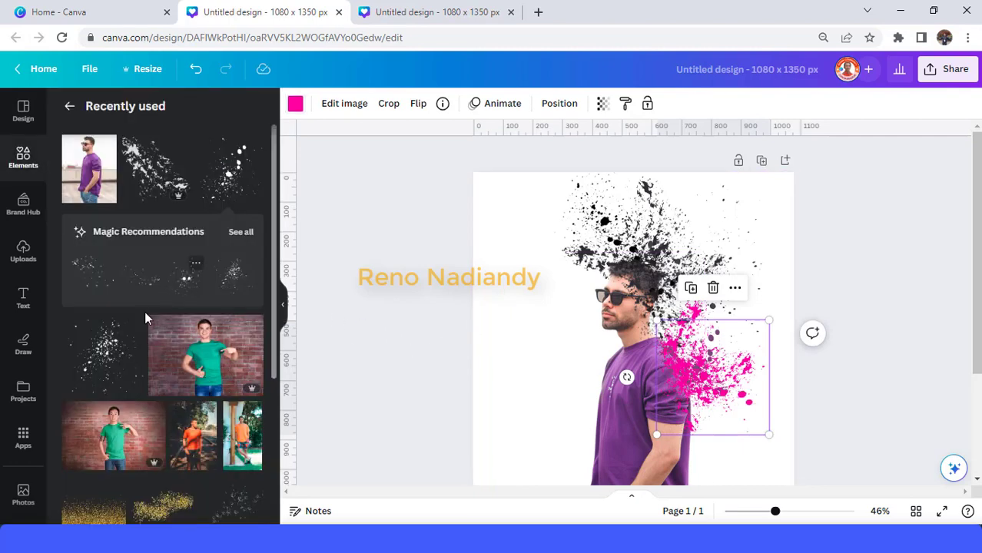
- Add the fine-dot splatter graphic over the pink splatters behind the shoulder and recolor it with the document's shirt purple
left_click(97, 346)
left_click_drag(635, 379, 741, 379)
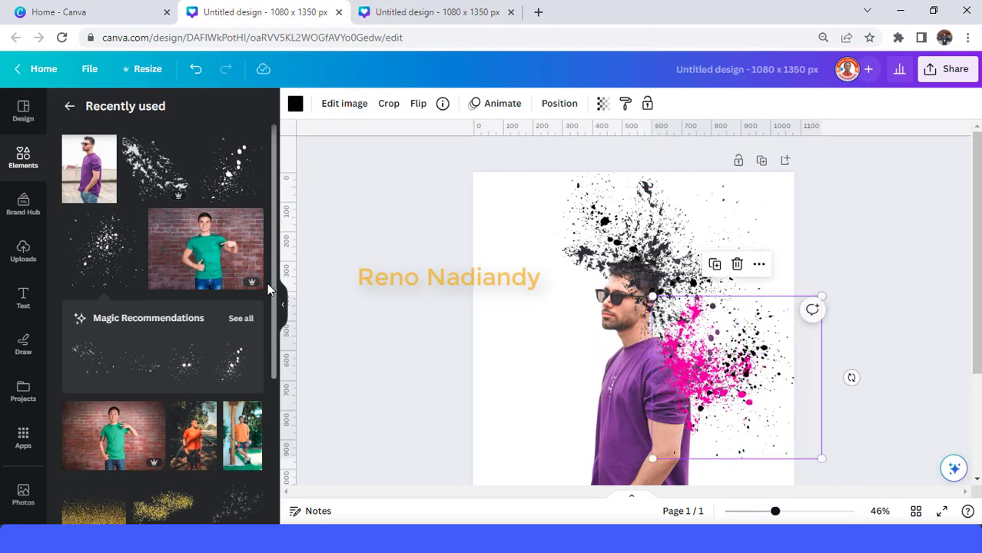
left_click(461, 323)
left_click(785, 393)
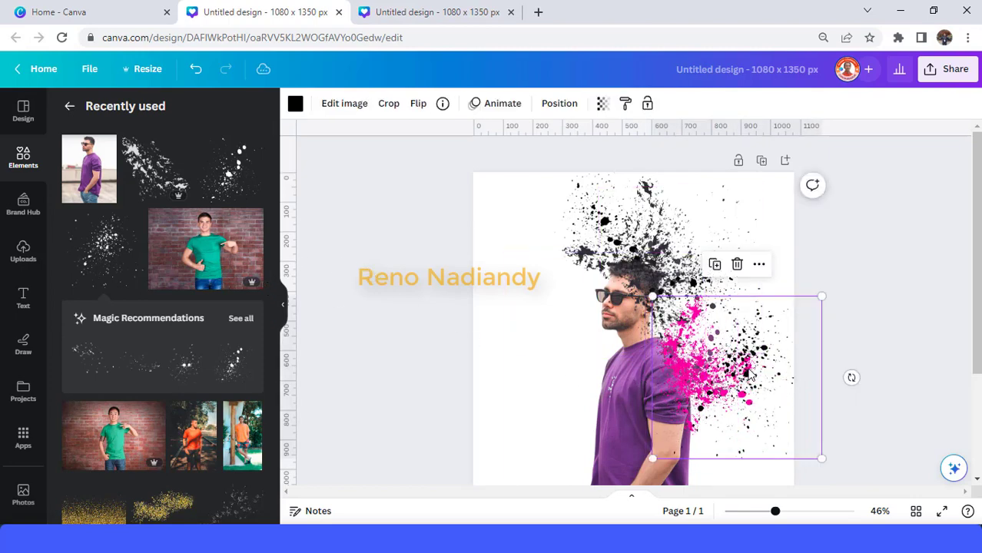
left_click(296, 105)
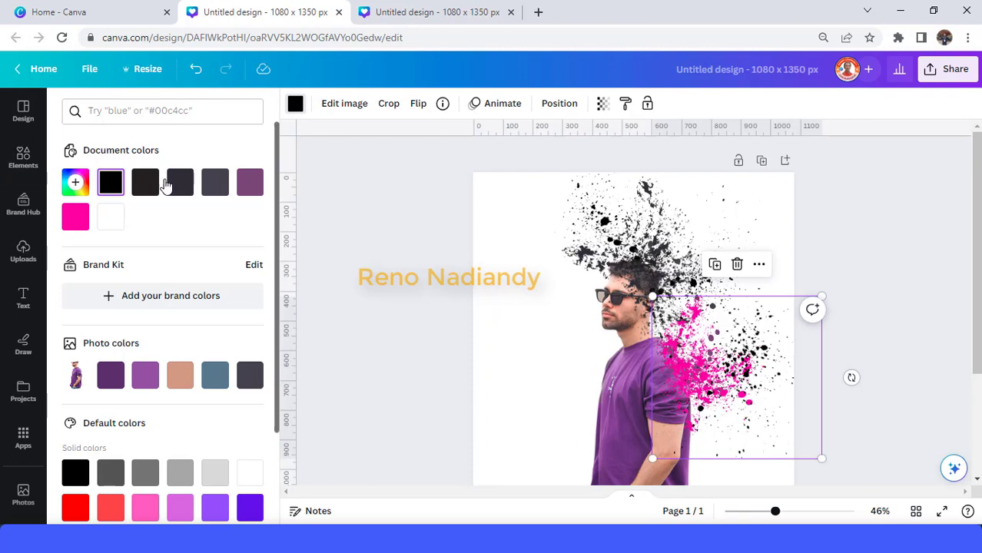
left_click(250, 182)
- Place a copy of the fine-dot purple splatter lower behind the man's back and recolor it with the document's bright pink
left_click_drag(741, 364, 736, 399)
left_click(77, 218)
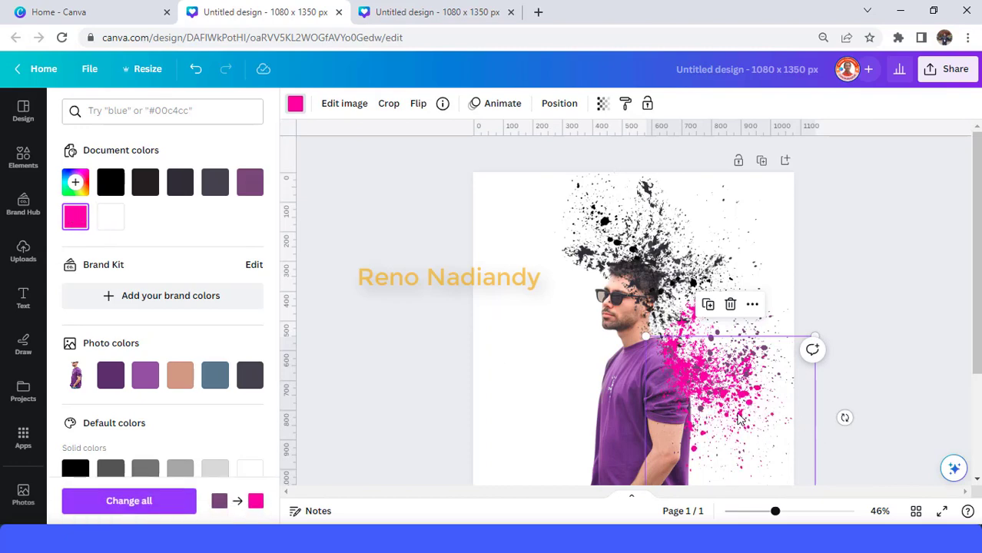
scroll(763, 397, "down", 3)
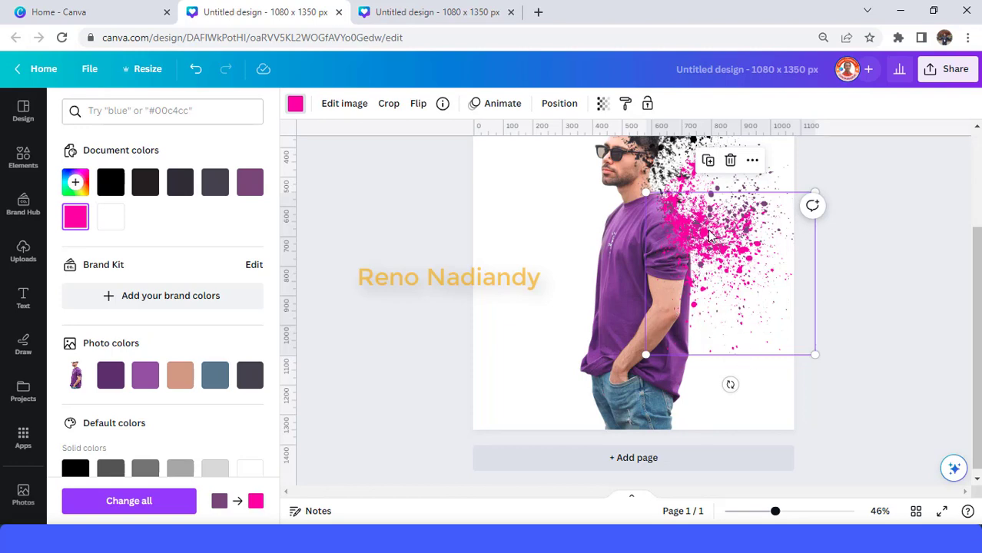
left_click(368, 246)
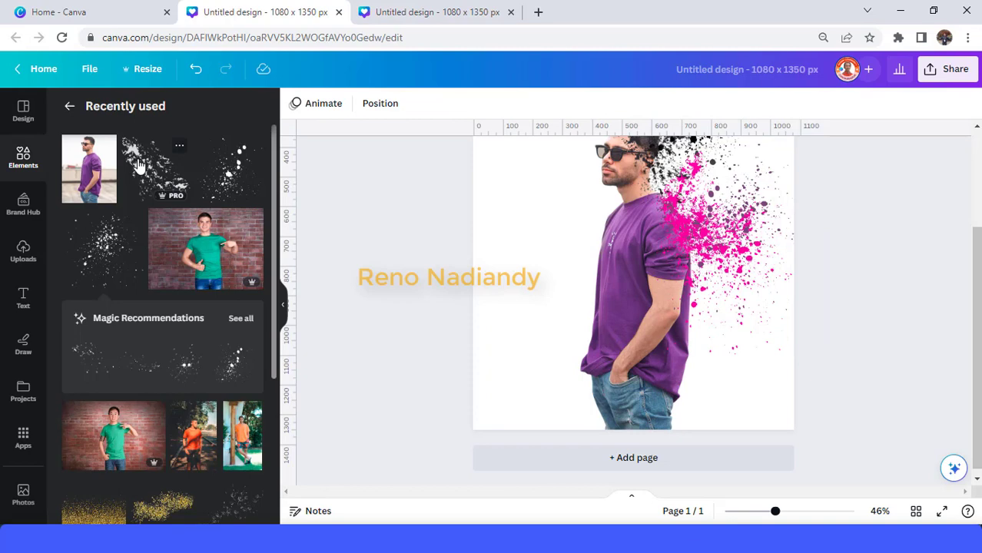
- Add the rough ink splatter beside the forearm, sample the arm's skin color for it and adjust the color to brown #94542A
left_click(139, 166)
left_click_drag(631, 235, 701, 318)
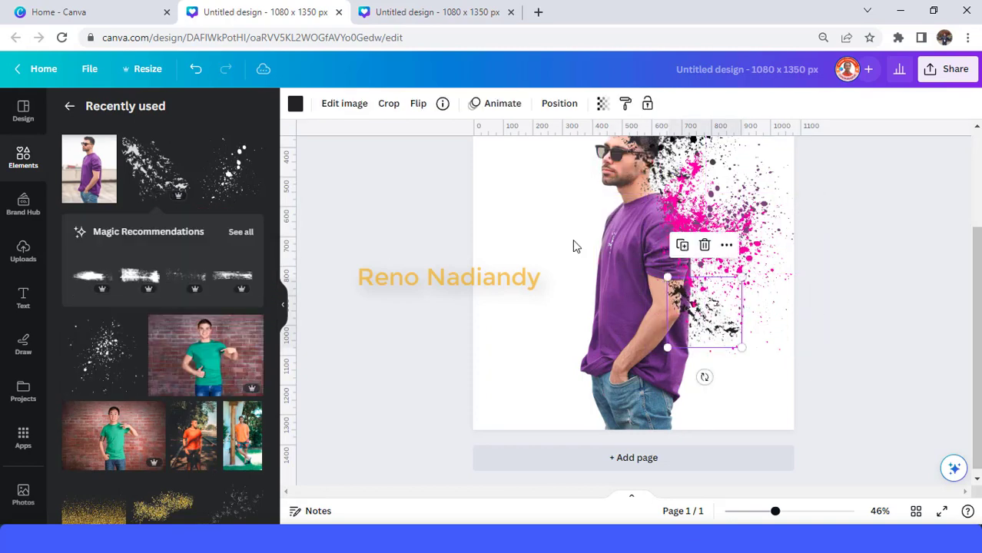
left_click(294, 106)
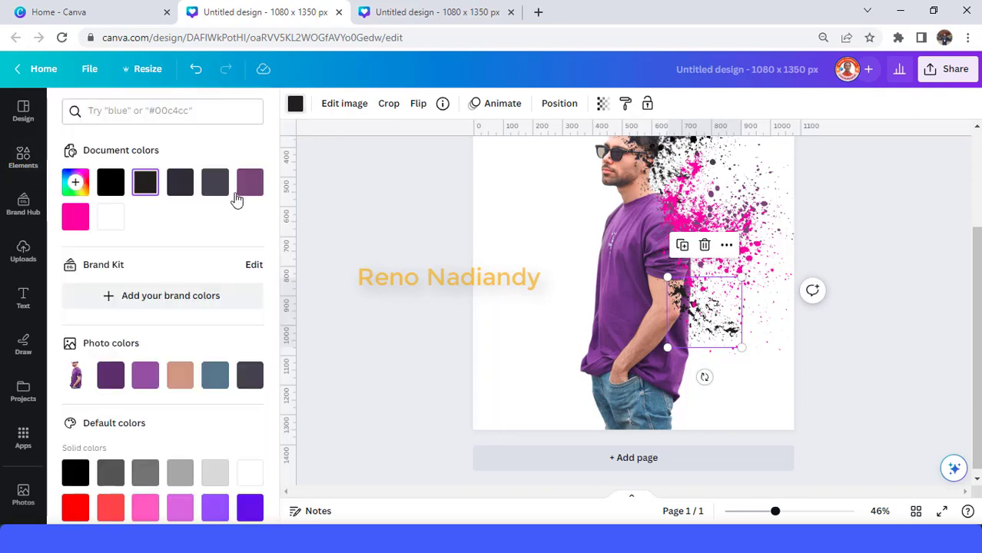
left_click(75, 185)
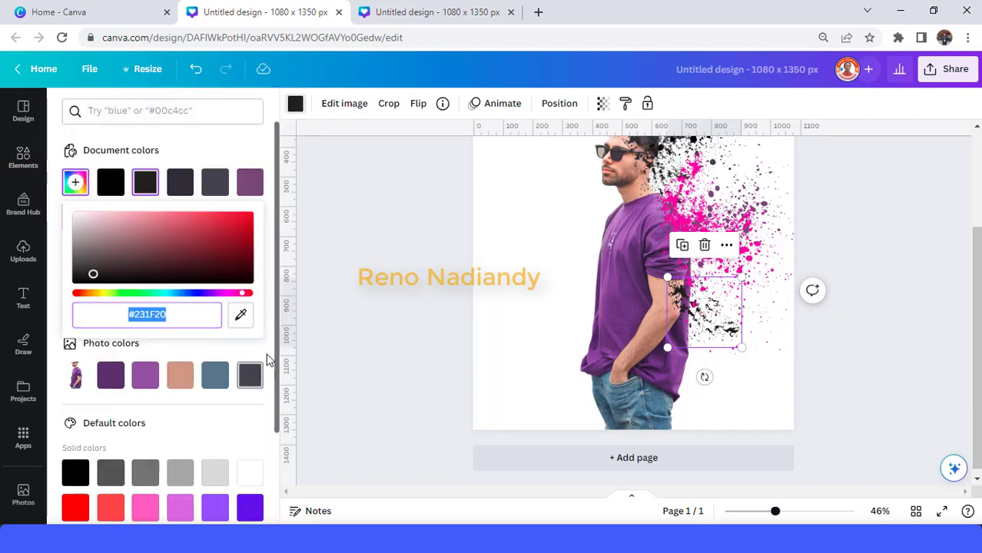
left_click(241, 321)
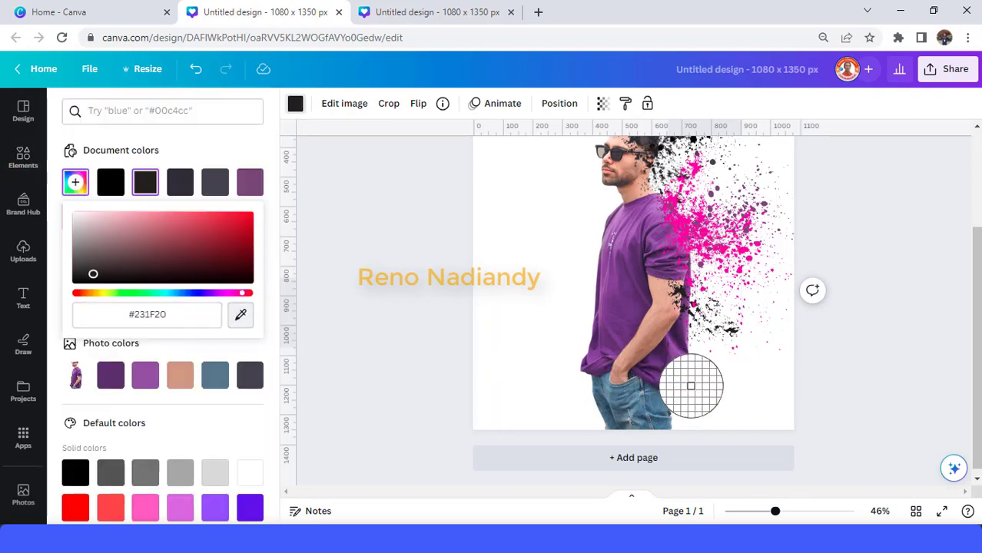
left_click(673, 312)
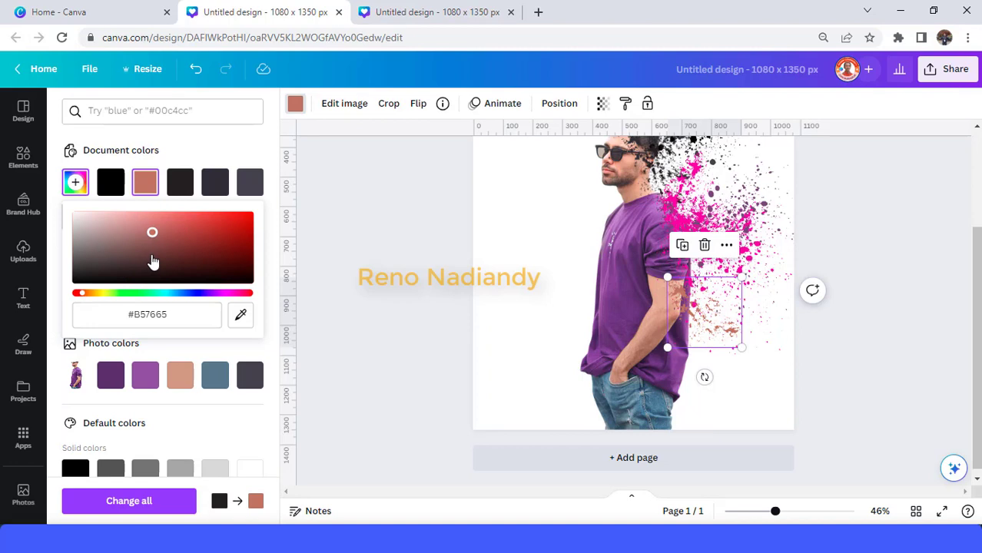
left_click_drag(157, 248, 154, 237)
left_click(88, 293)
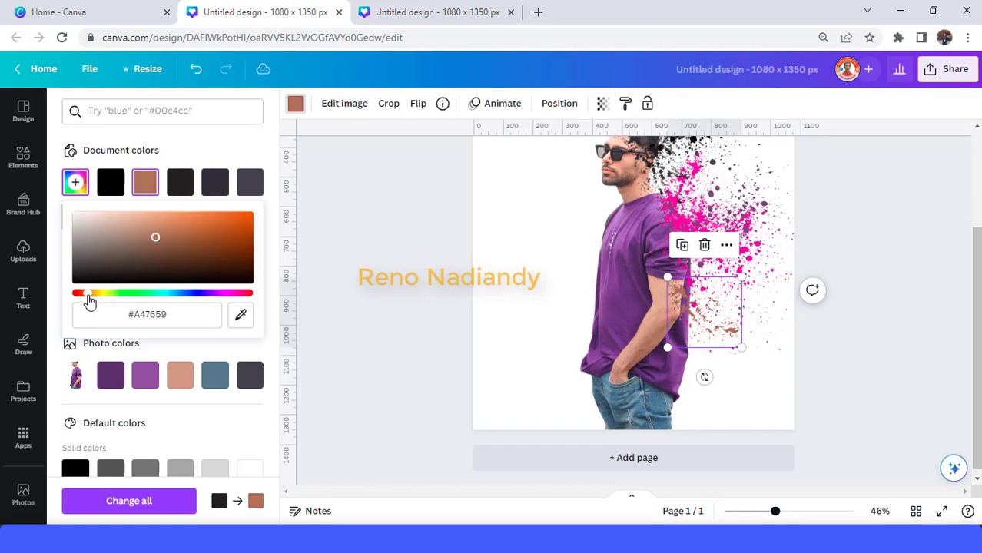
left_click(202, 242)
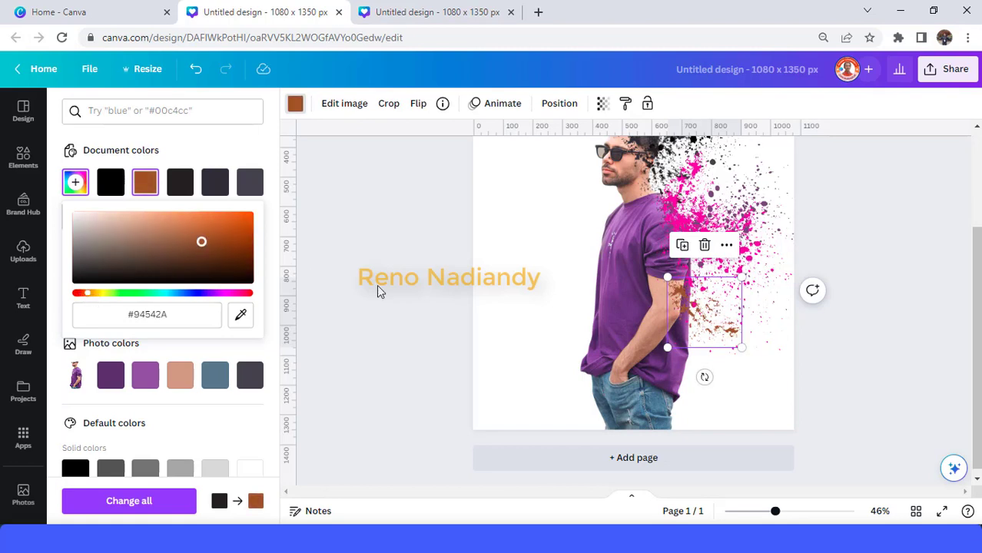
- Duplicate the brown splatter, rotate the copy downward and place it over the forearm and the shirt's lower back
left_click(681, 246)
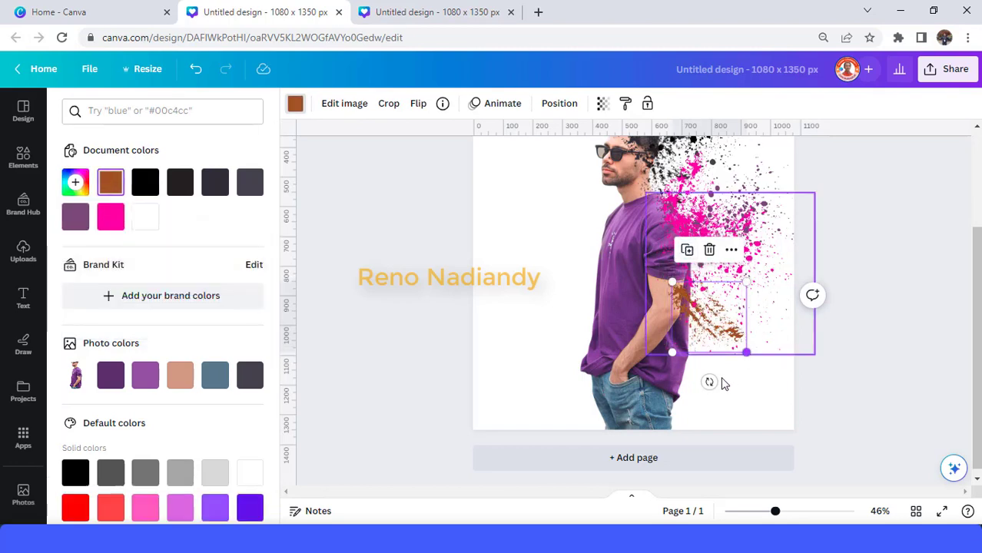
left_click_drag(710, 382, 610, 355)
left_click(659, 229)
left_click_drag(654, 285, 678, 305)
- Duplicate the rotated brown splatter, turn the copy outward and place it behind the forearm
left_click(659, 241)
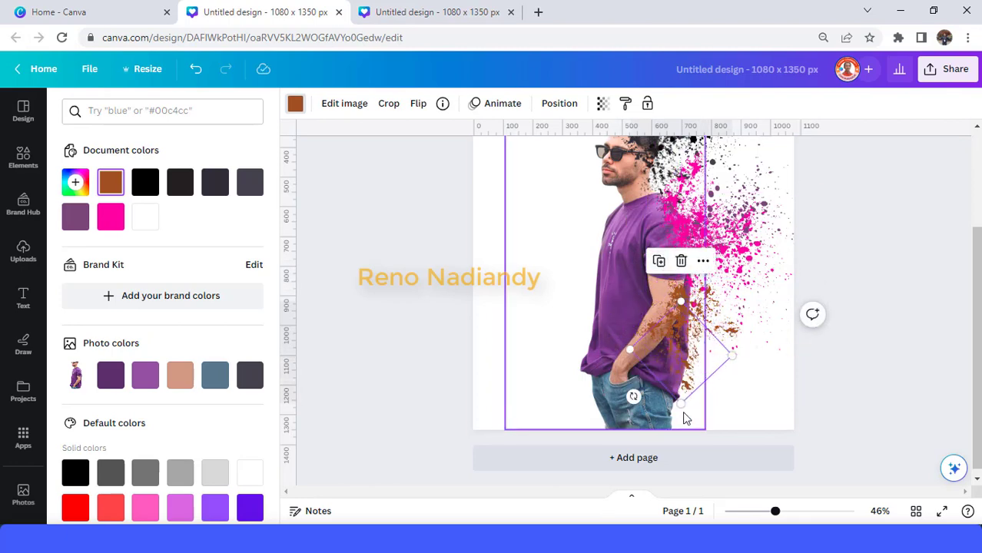
left_click_drag(632, 399, 674, 404)
left_click_drag(690, 406, 690, 405)
left_click_drag(680, 354, 718, 310)
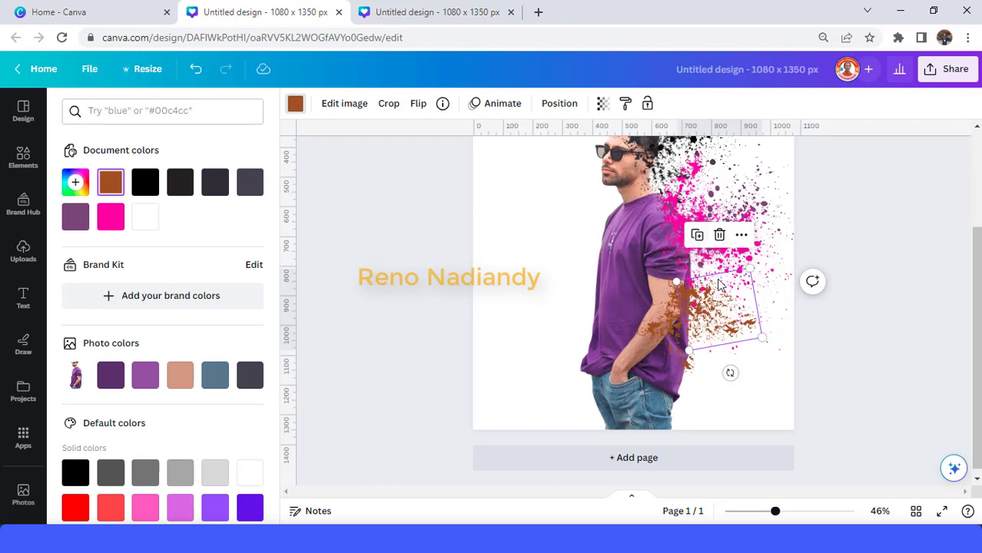
- Rotate another copy of the brown splatter steeply downward and place it along the shirt's lower back
left_click_drag(719, 285, 758, 263)
left_click_drag(764, 313, 690, 389)
left_click_drag(691, 443, 633, 419)
left_click_drag(690, 377, 694, 346)
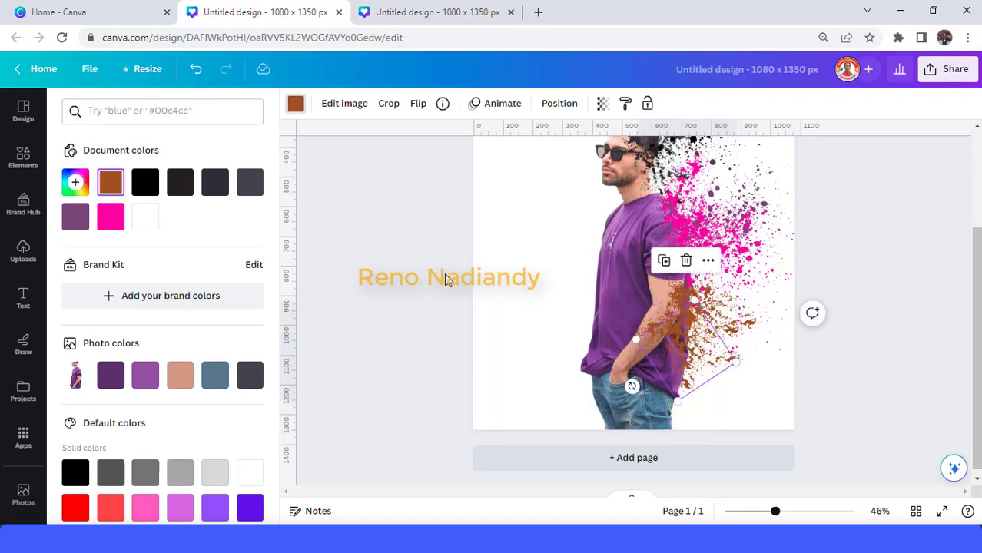
key("Escape")
- Add the large-dot ink spots over the brown splatters, recolor them with the photo's light skin tone, and set a copy farther out
left_click(229, 172)
left_click_drag(665, 246, 714, 298)
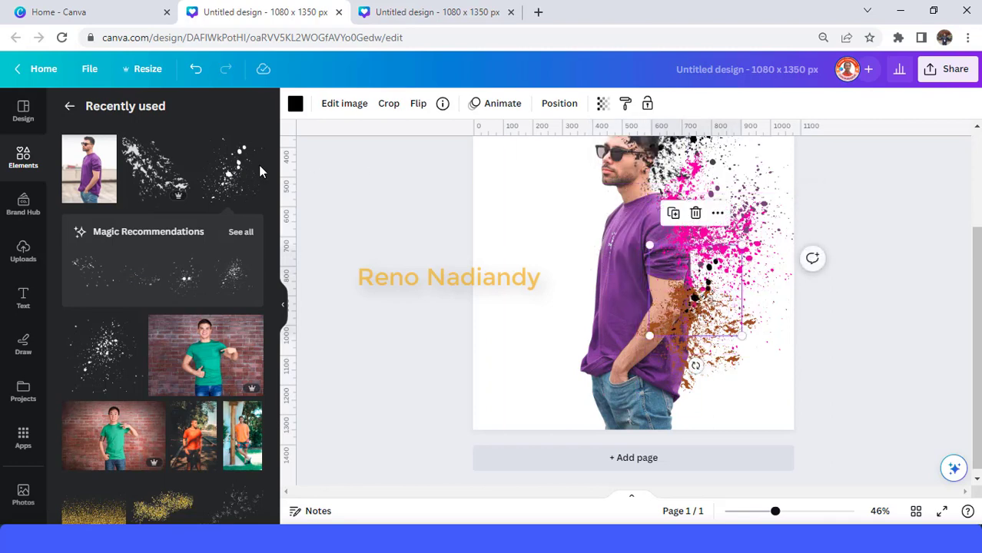
left_click(296, 104)
left_click(182, 373)
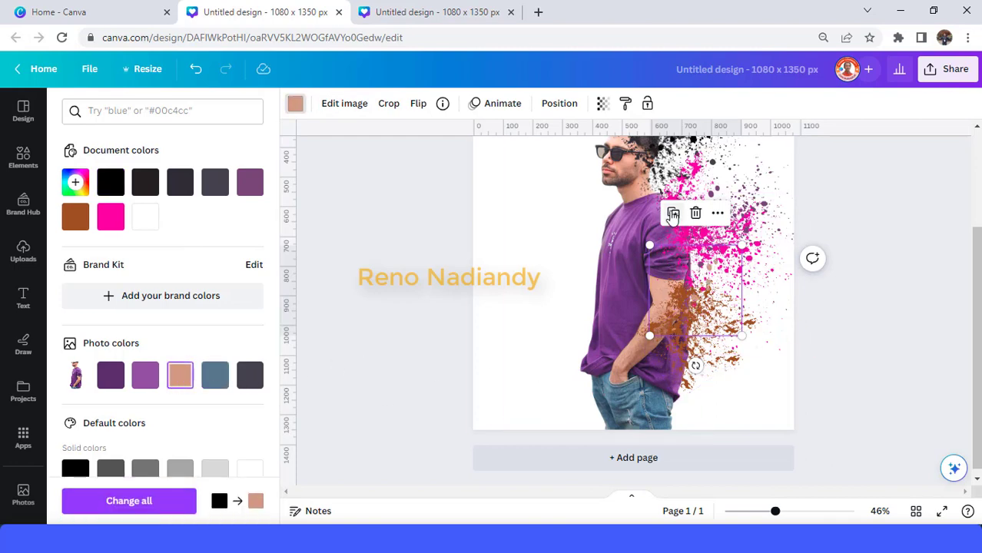
left_click_drag(712, 307, 742, 344)
- Add the fine-dot splatter graphic over the brown splatters behind the arm and recolor it with the document's brown
left_click(23, 157)
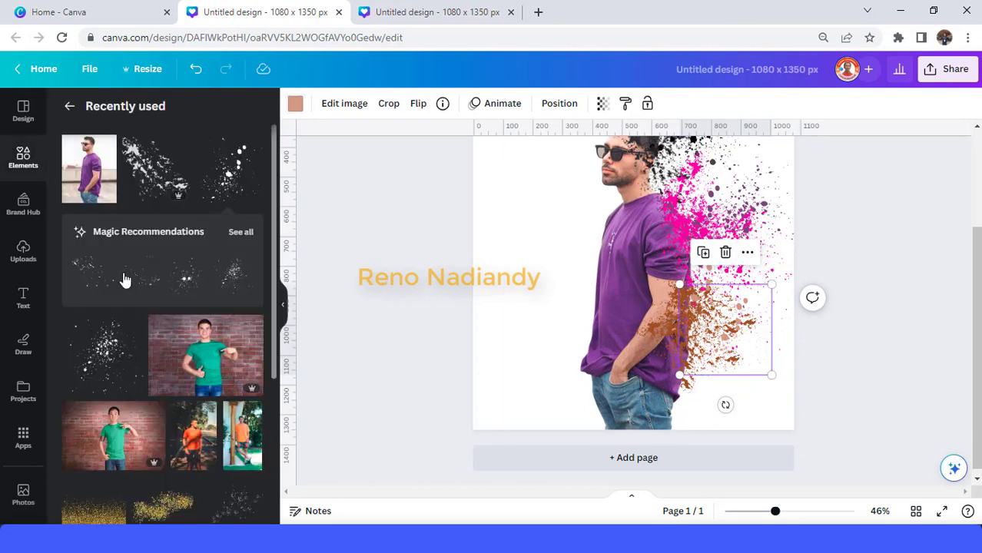
left_click(99, 354)
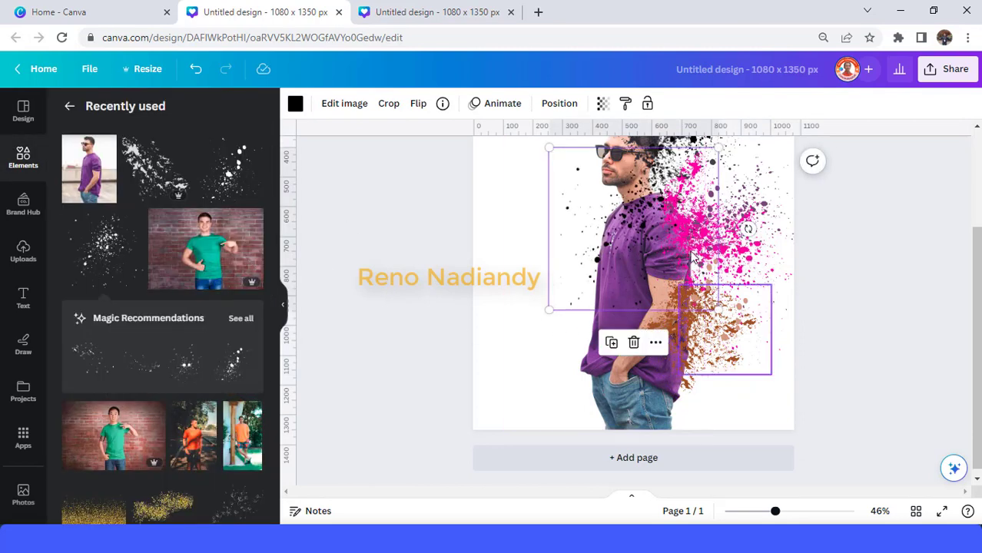
left_click_drag(667, 304, 683, 330)
left_click(294, 104)
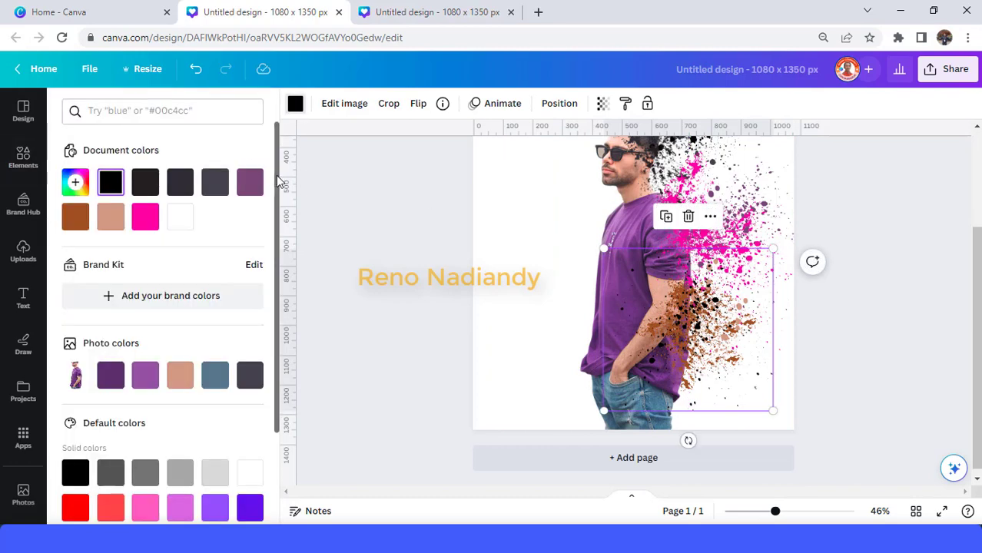
left_click(74, 220)
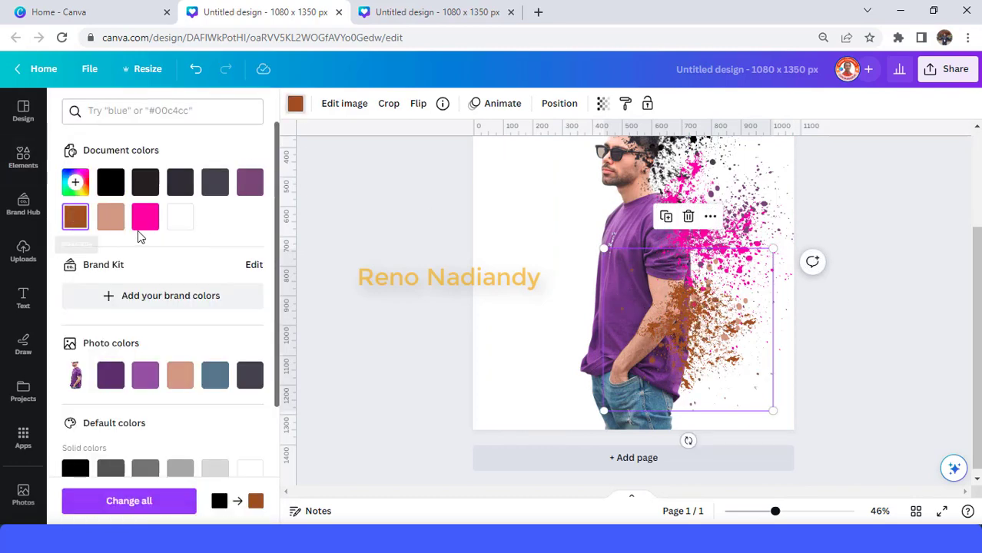
- Duplicate the fine-dot brown splatter, recolor the copy with the light skin tone, rotate it and shift it slightly up over the arm
left_click(667, 217)
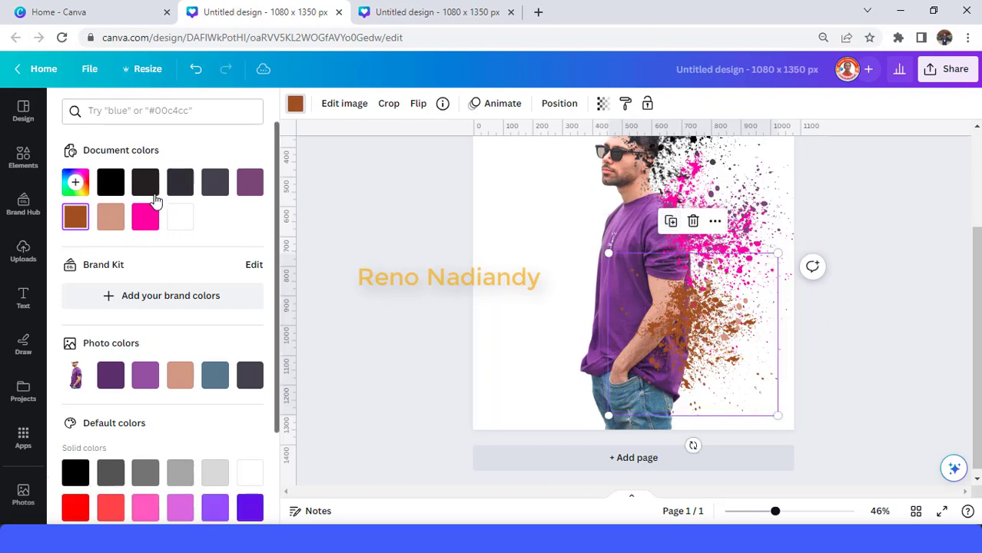
left_click(111, 220)
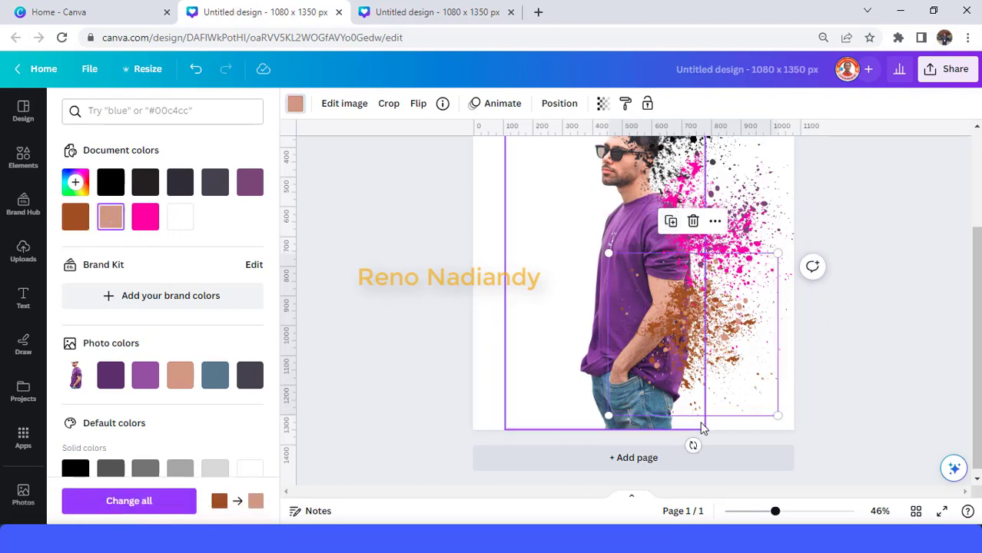
left_click_drag(693, 446, 789, 340)
left_click_drag(708, 350, 696, 324)
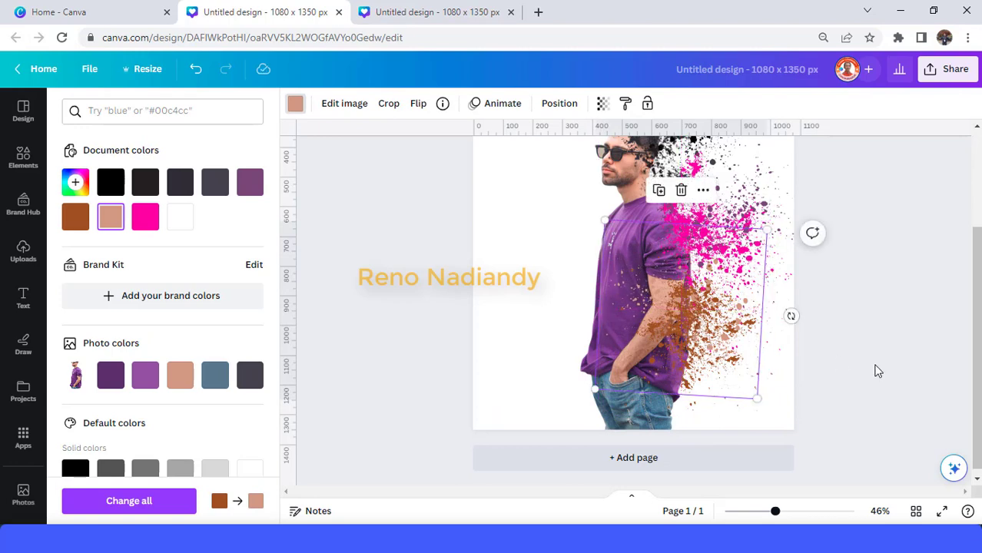
- Crop the empty area in front of the man from the cut-out photo, narrowing it to about 470 px wide
scroll(876, 372, "down", 1)
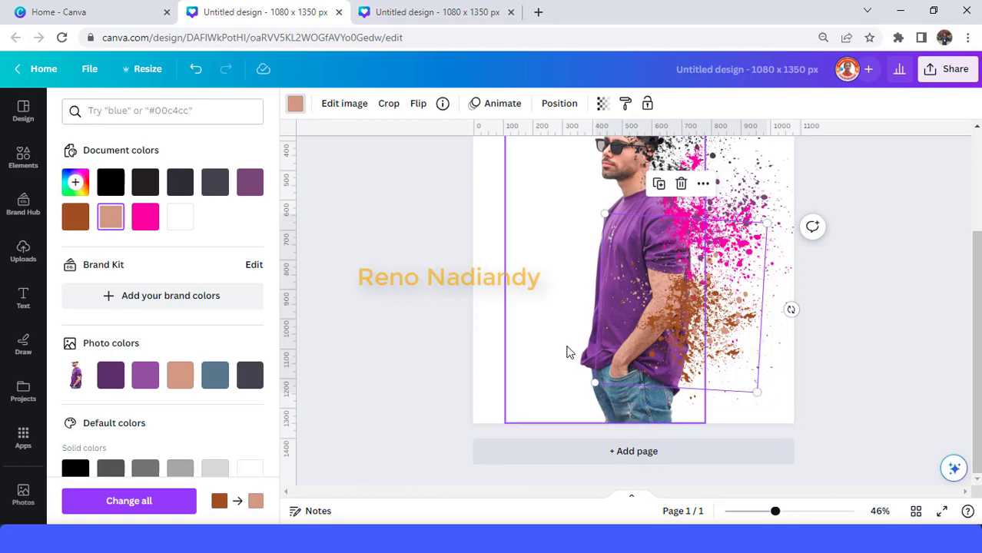
left_click(525, 297)
left_click_drag(507, 262, 565, 263)
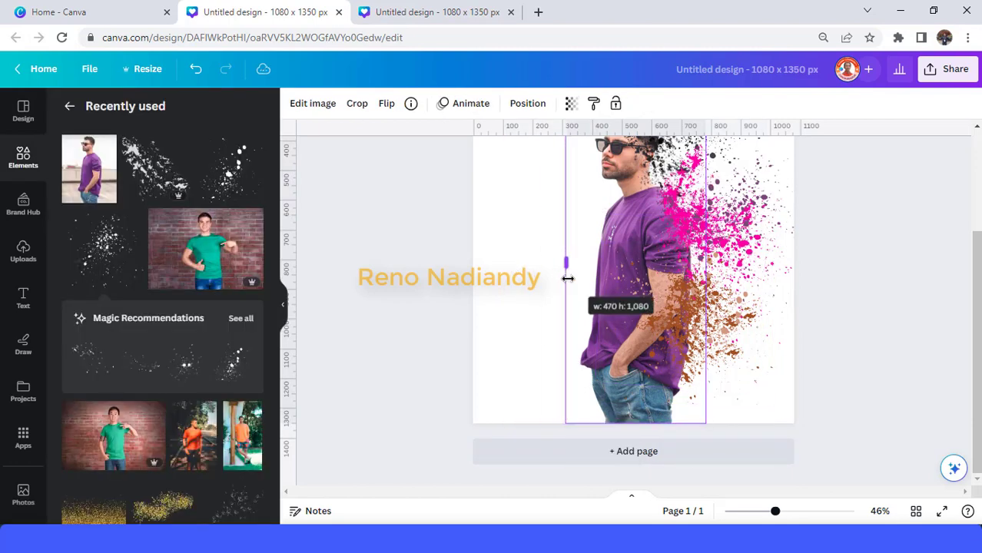
- Add the rough ink splatter at the back of the jeans, rotate it outward and recolor it dark blue #32414C sampled from the jeans
left_click(148, 170)
left_click_drag(653, 254, 679, 403)
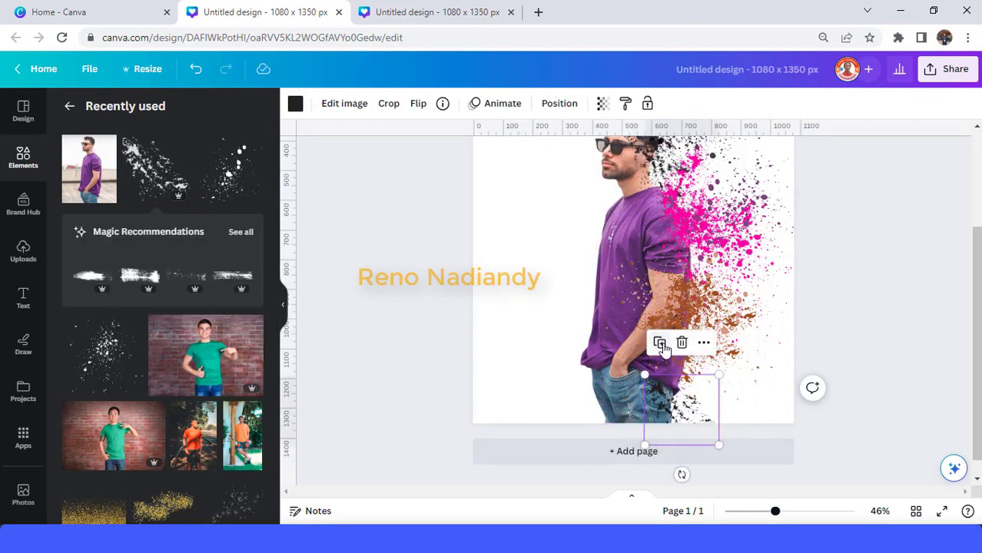
left_click_drag(725, 455, 724, 457)
left_click(294, 105)
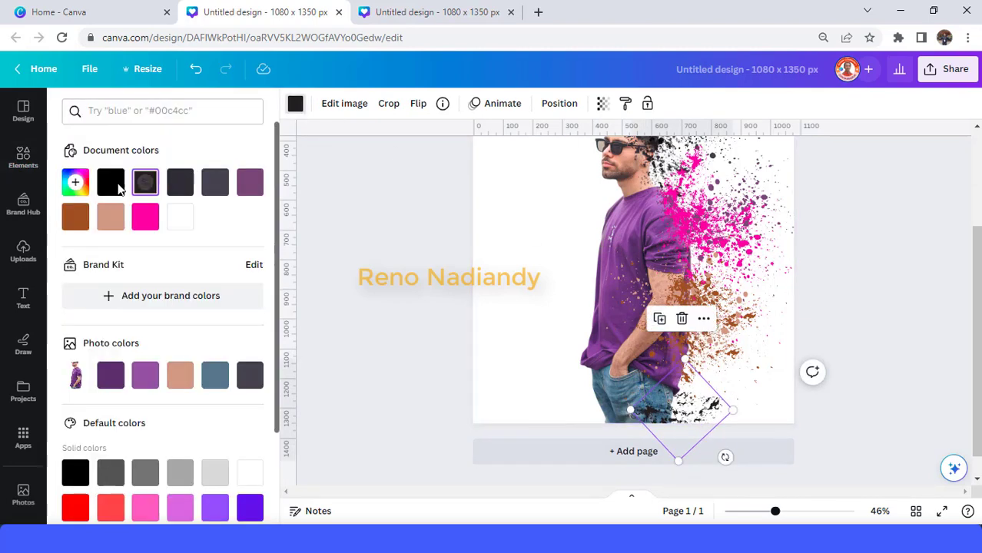
left_click(75, 185)
left_click(239, 314)
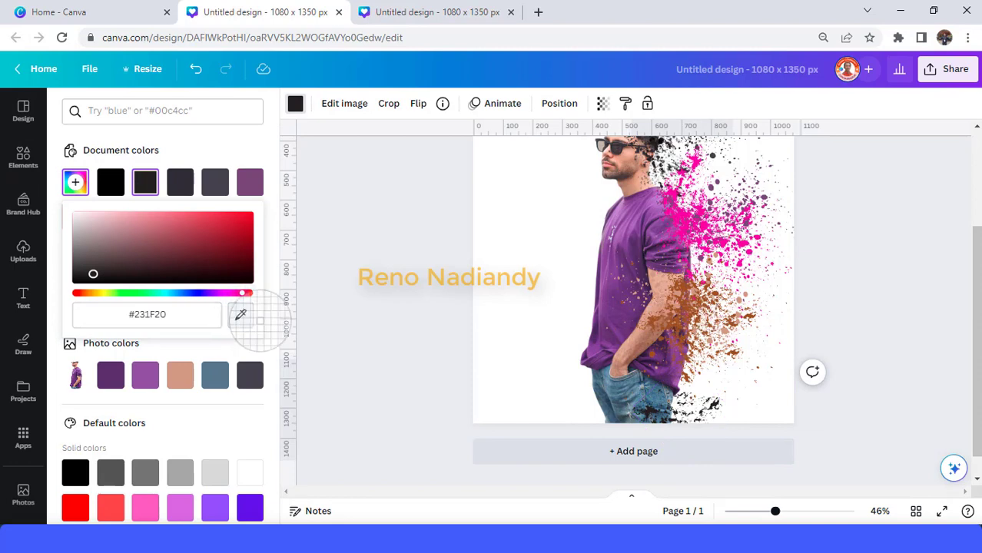
left_click(624, 416)
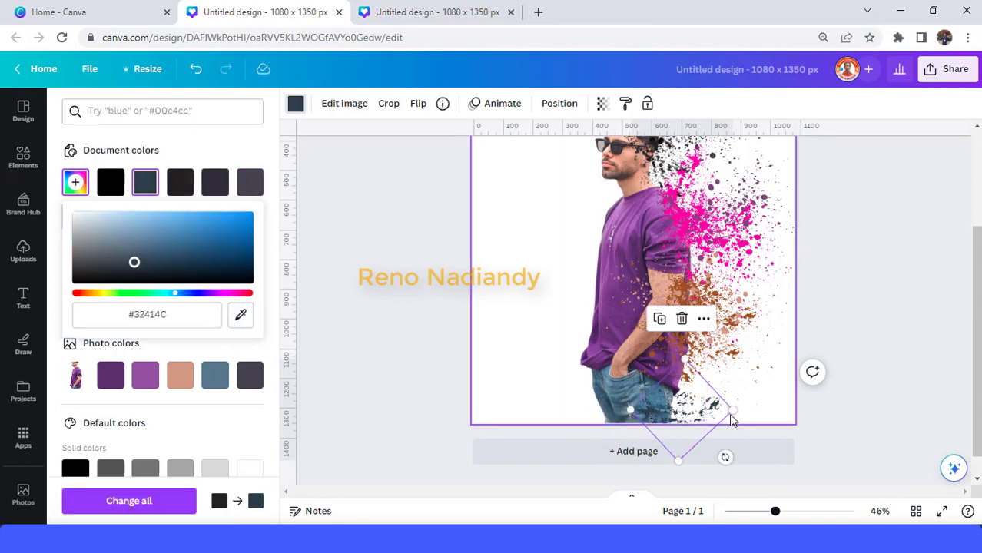
- Duplicate the dark blue splatter, rotate and enlarge the copy in front of the jeans, and place another enlarged one behind them
left_click(658, 320)
left_click_drag(558, 395, 558, 395)
left_click_drag(686, 411, 626, 400)
left_click(568, 275)
left_click_drag(523, 359, 701, 373)
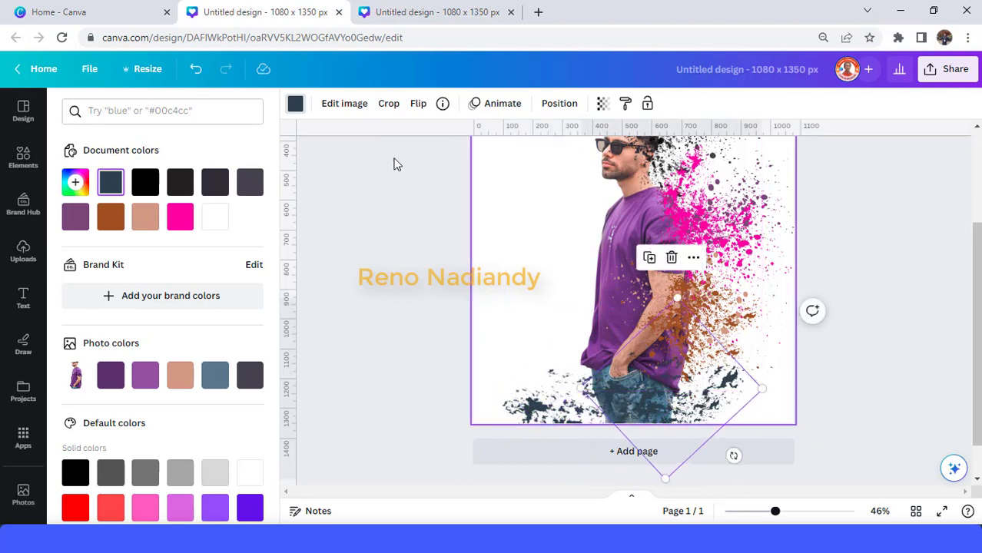
- Add the droplet splatter over the front edge of the jeans and recolor it blue #497996 sampled from the jeans
left_click(23, 158)
left_click(230, 176)
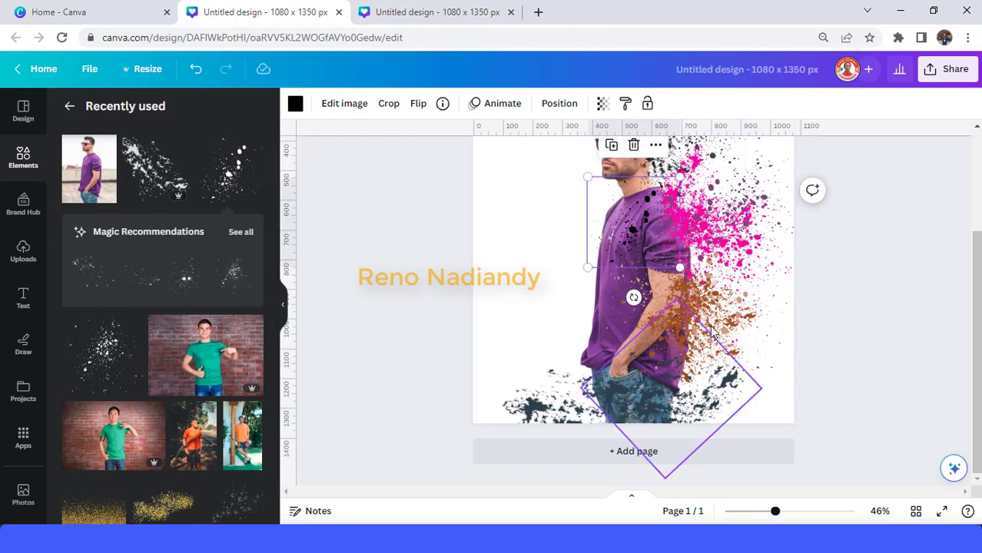
left_click_drag(633, 218, 584, 384)
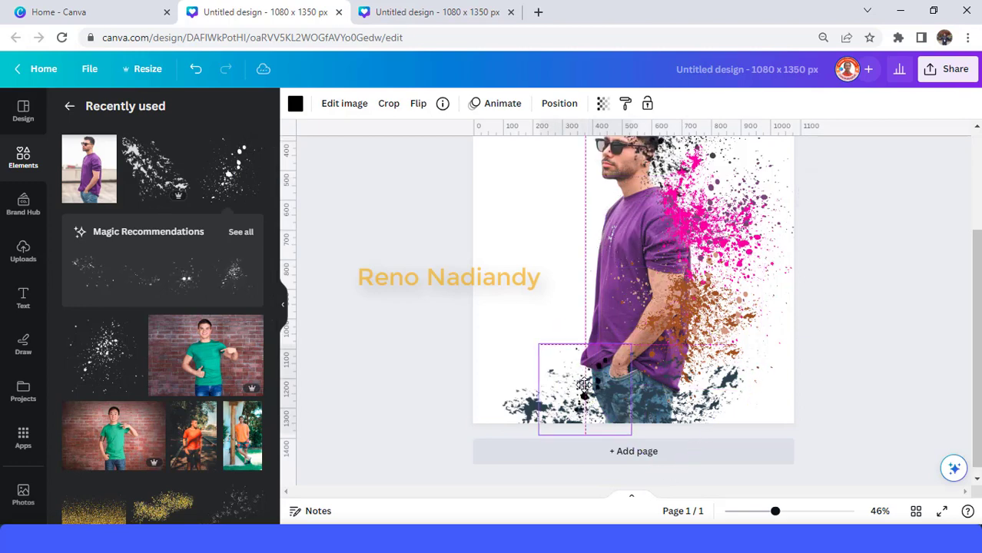
left_click(295, 103)
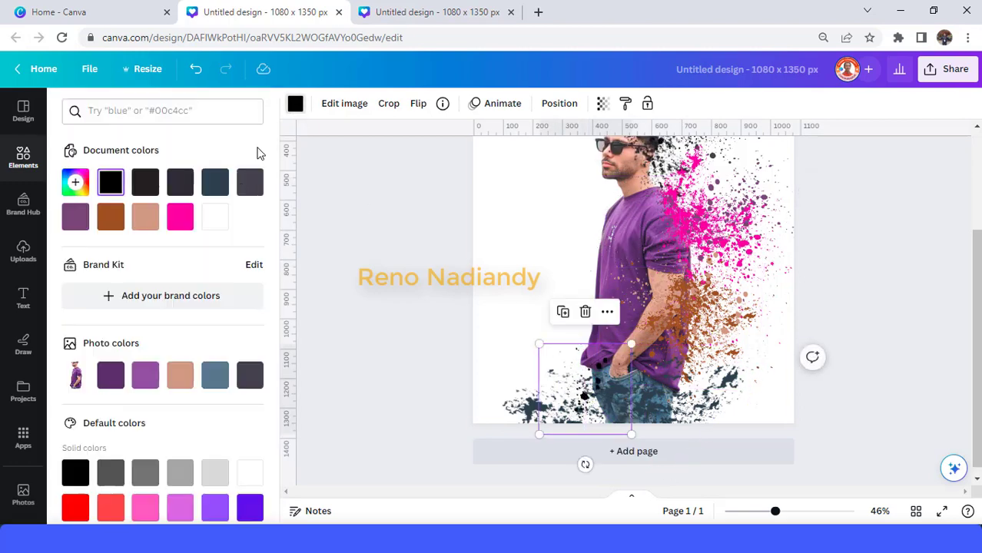
left_click(75, 185)
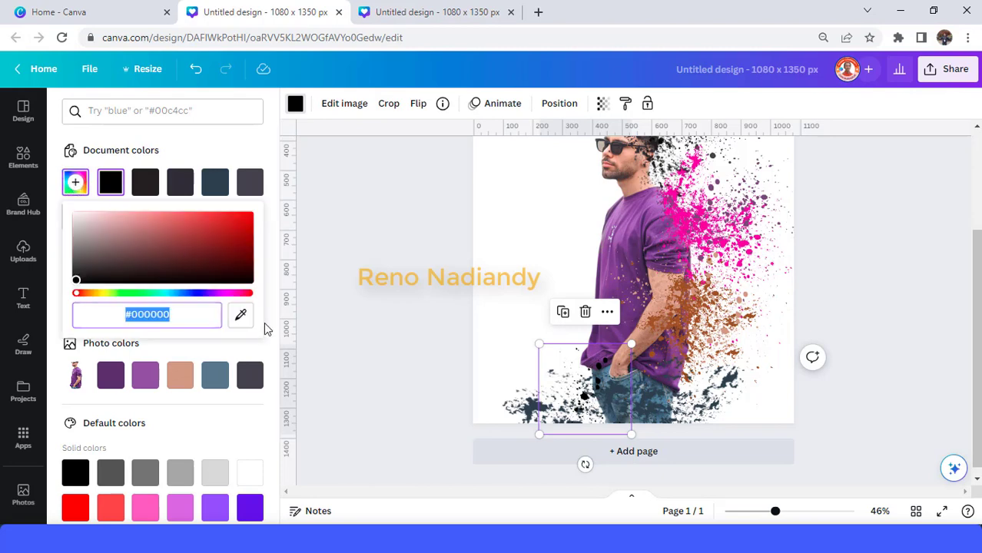
left_click(241, 318)
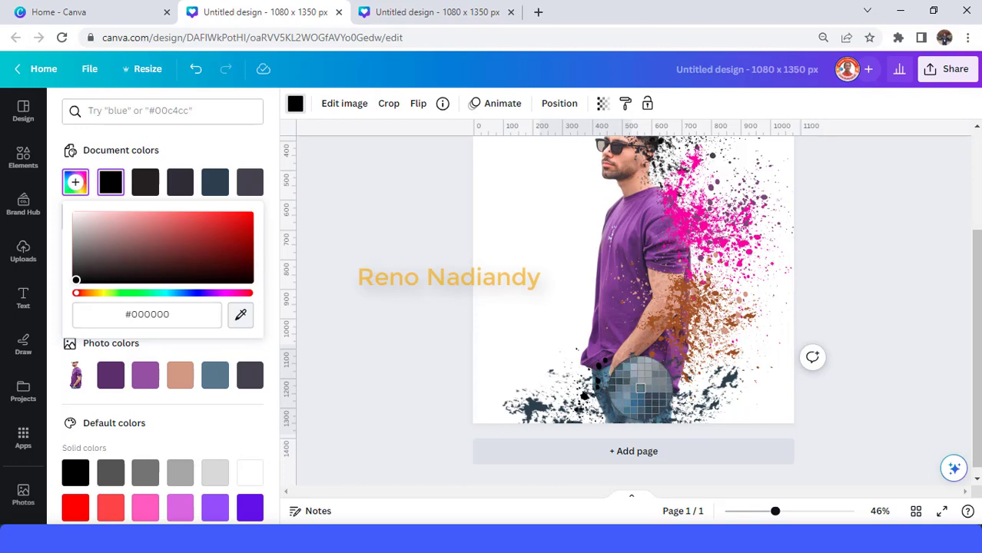
left_click(639, 389)
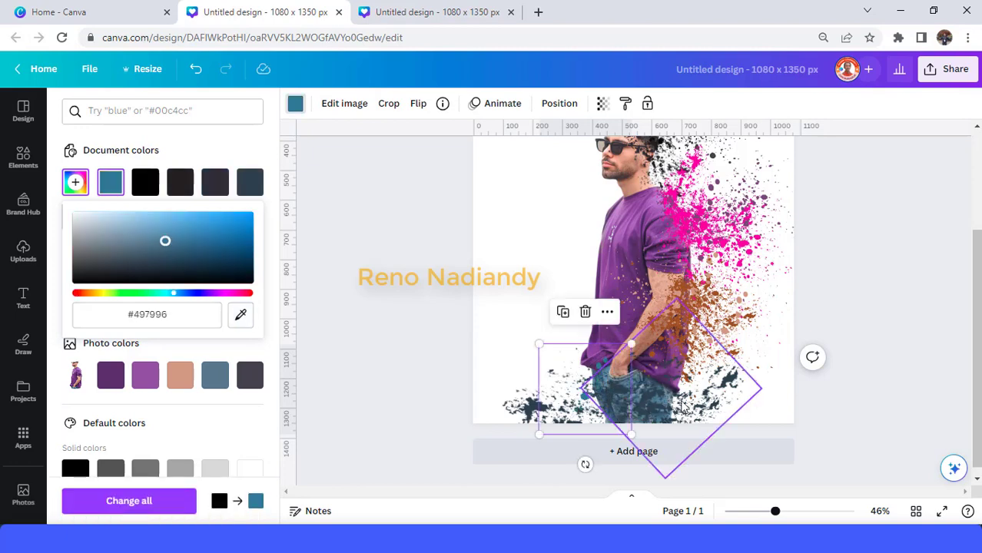
- Duplicate the blue droplet splatter behind the jeans, enlarge and rotate the copy outward, and place another such copy in front of the jeans
left_click(563, 312)
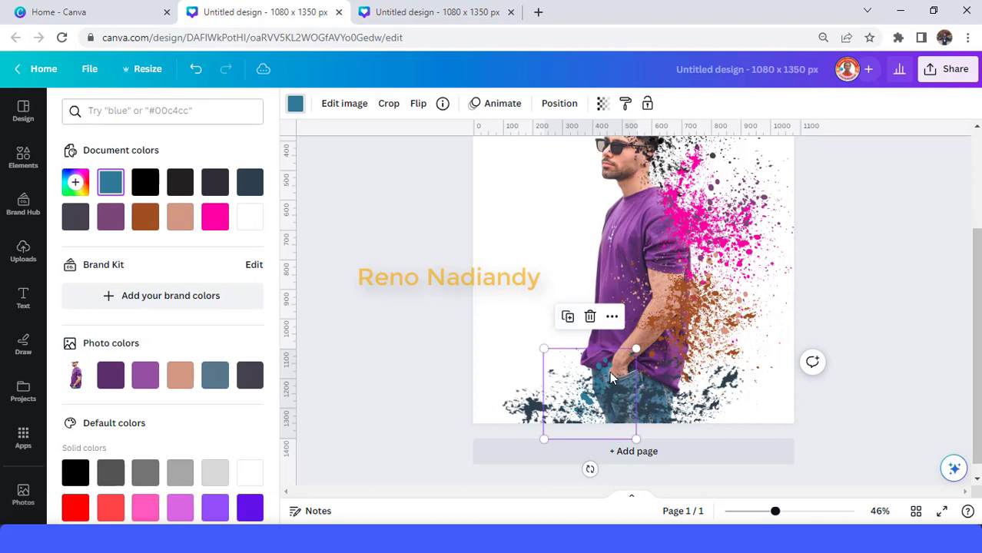
left_click_drag(628, 405, 702, 413)
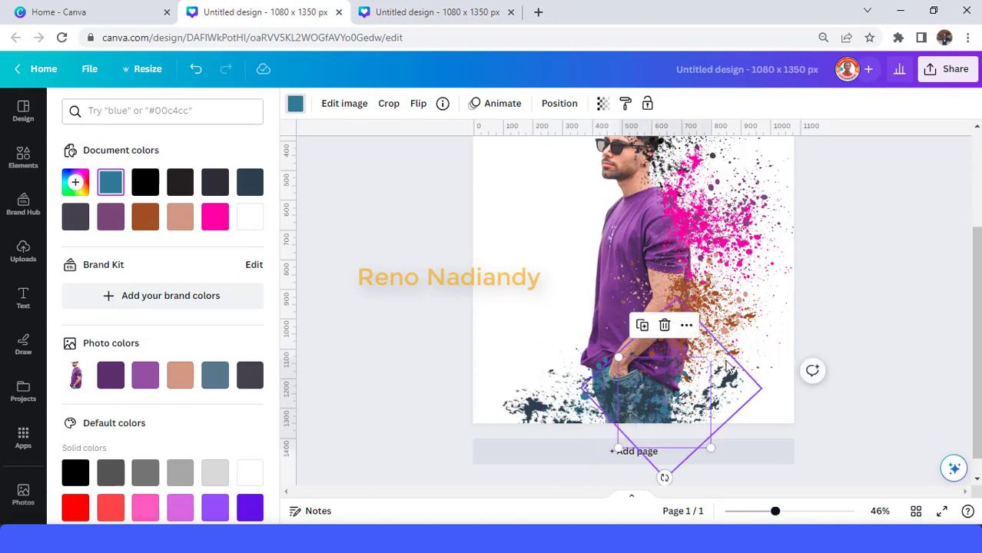
left_click_drag(711, 359, 796, 347)
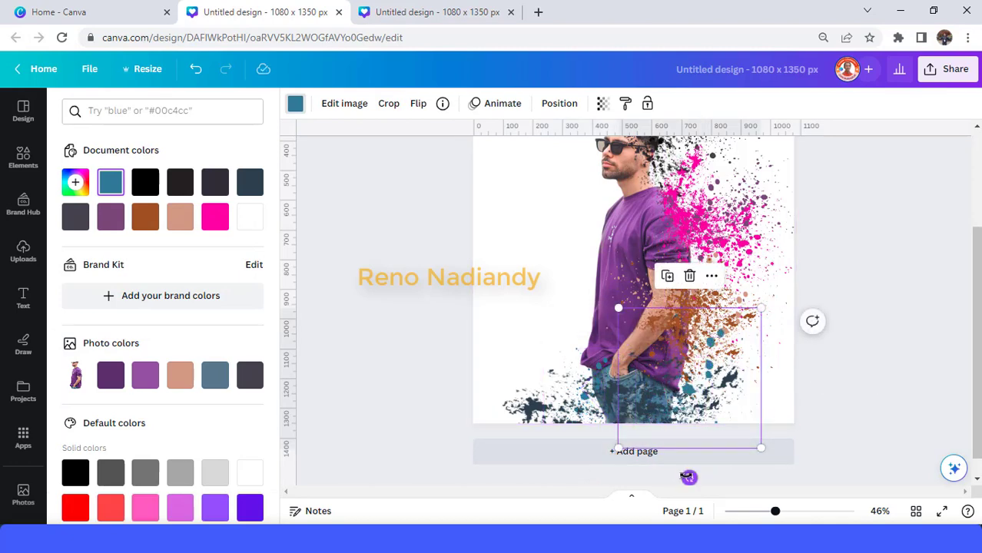
left_click_drag(618, 457, 697, 414)
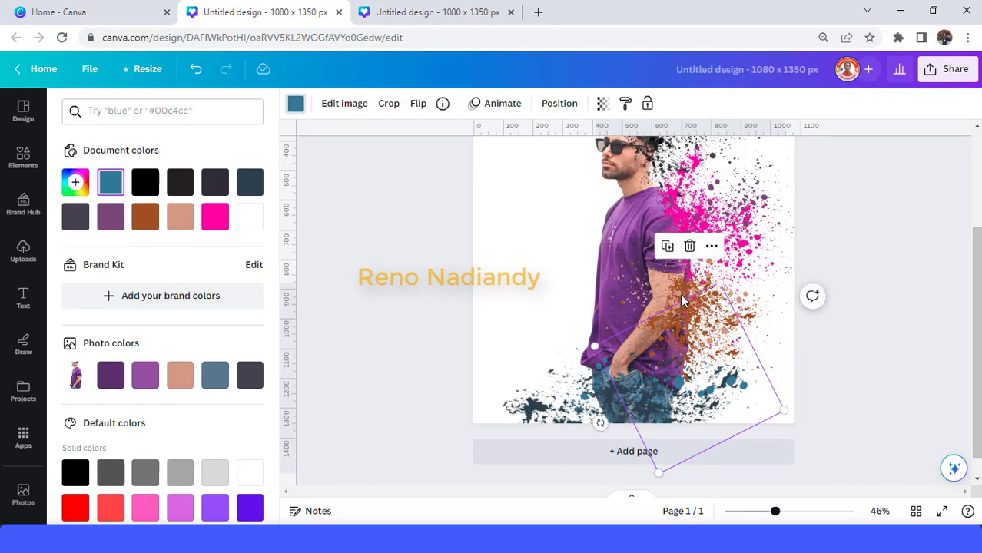
left_click(667, 246)
left_click_drag(785, 370, 561, 395)
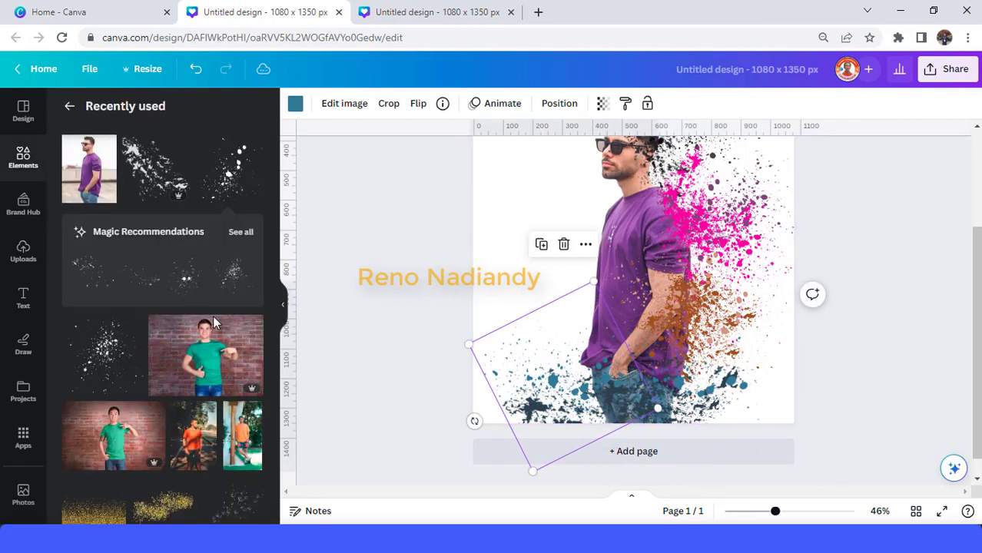
- Add the fine-dot splatter in front of the jeans, recolor it with the document's blue, and place a rotated duplicate behind the jeans
left_click(107, 359)
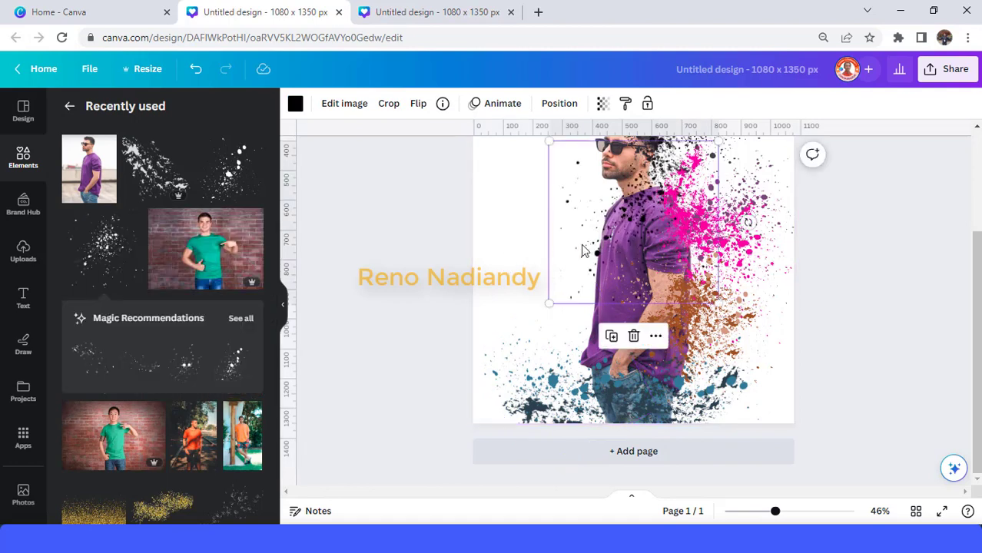
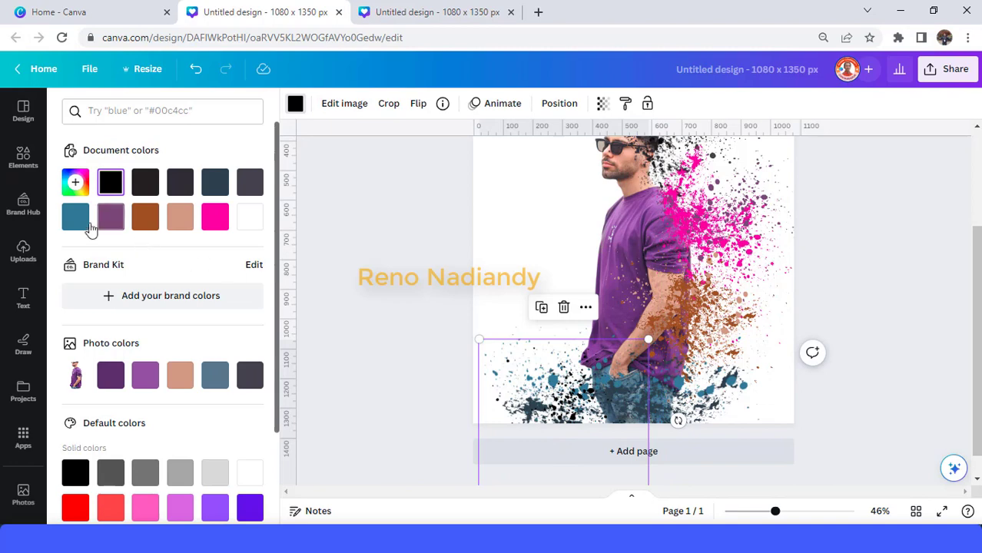
left_click(77, 218)
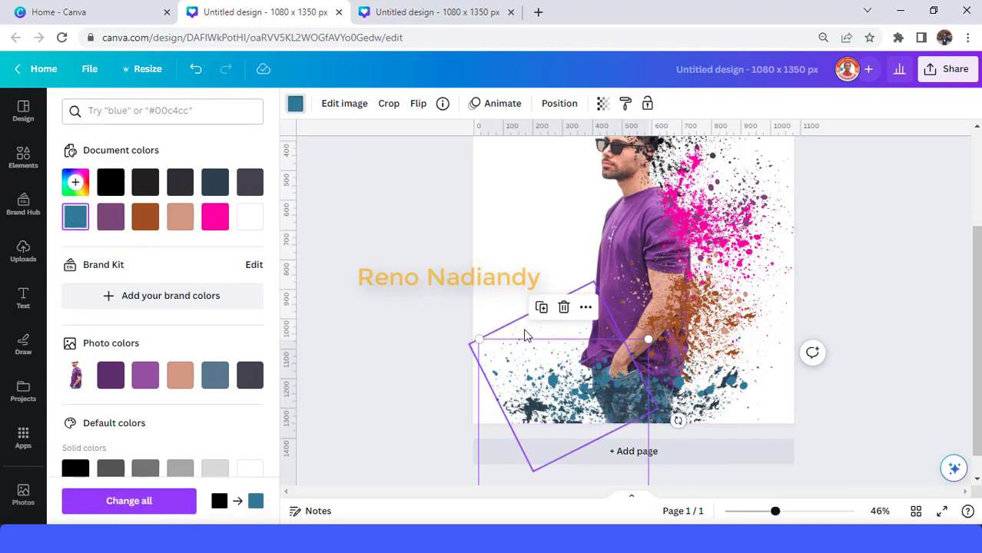
left_click(541, 308)
left_click_drag(621, 416, 773, 442)
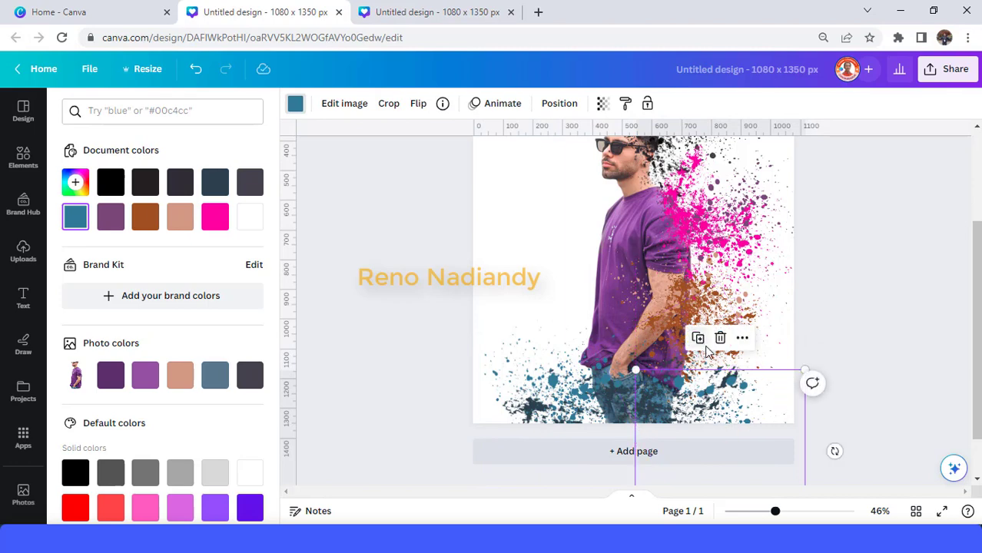
scroll(753, 330, "up", 2)
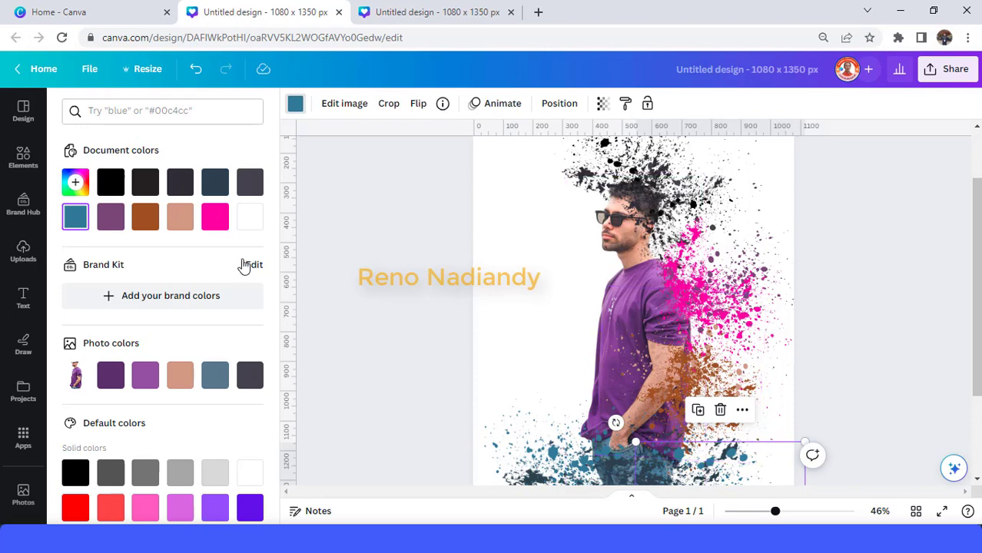
left_click(338, 299)
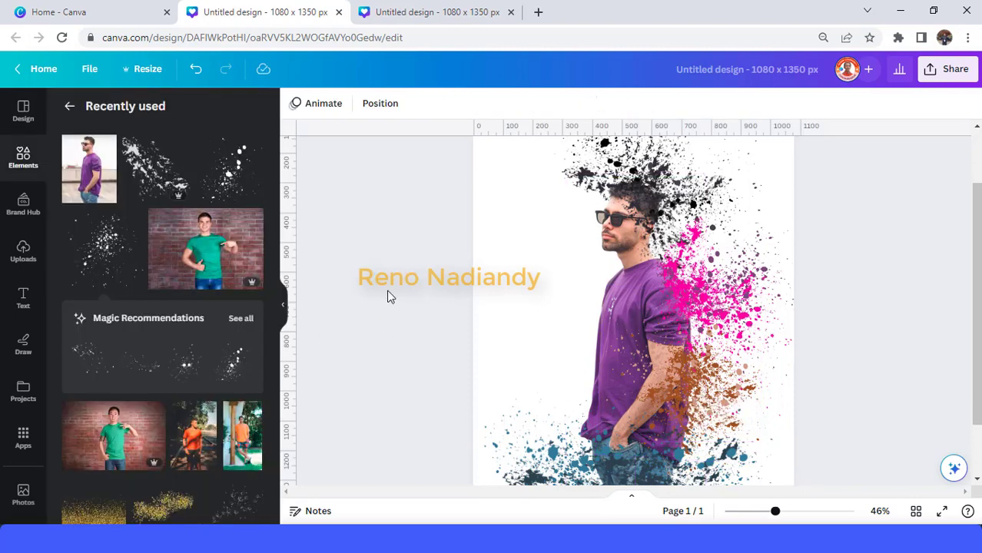
- Add the rough ink splatter, rotate it along the man's chest and recolor it with the dark purple from the photo colors
left_click(149, 171)
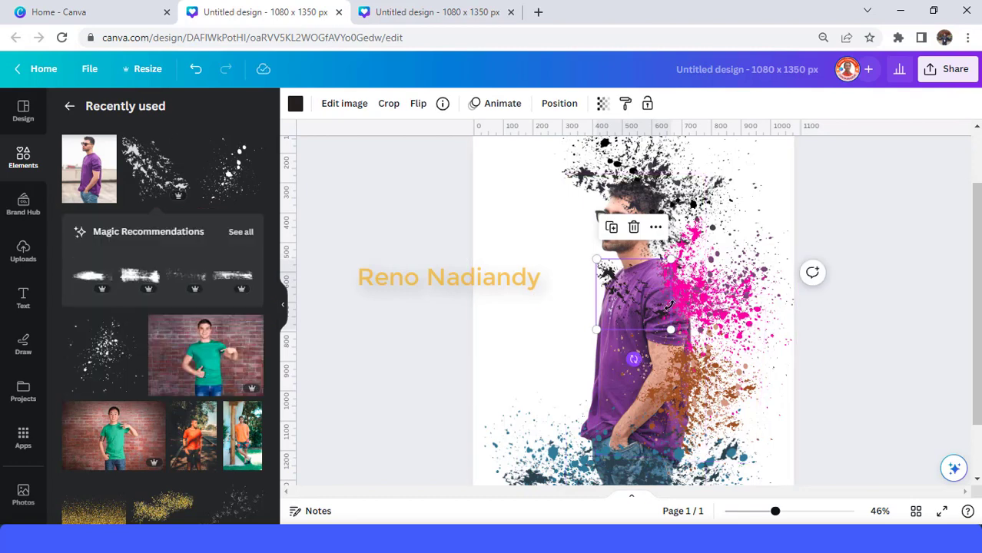
left_click_drag(634, 358, 621, 388)
left_click_drag(662, 313, 644, 292)
left_click_drag(607, 336, 601, 309)
left_click(296, 106)
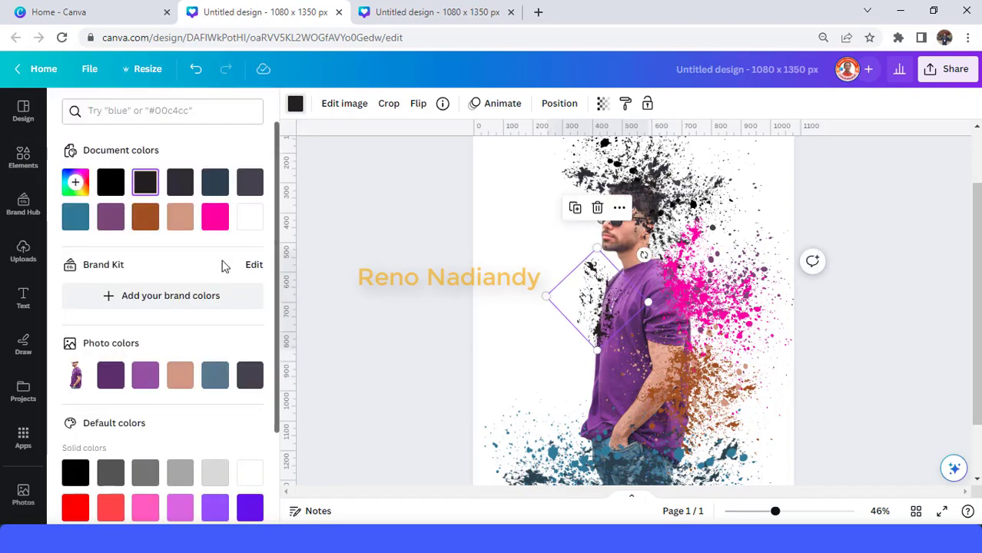
left_click(115, 382)
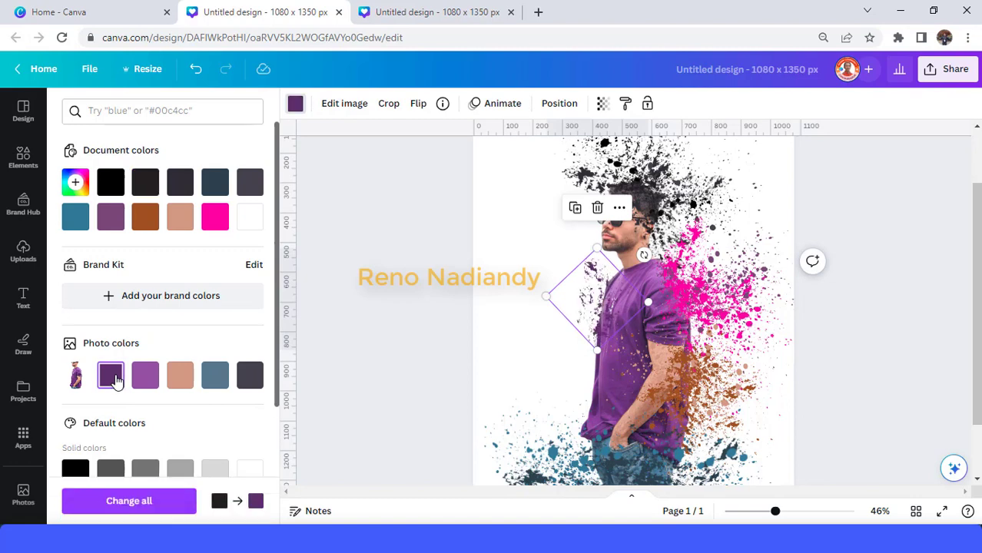
- Duplicate the dark purple ink splatter and arrange the copies down the front edge of the shirt
left_click_drag(606, 332, 611, 337)
left_click_drag(605, 274, 596, 347)
left_click(570, 186)
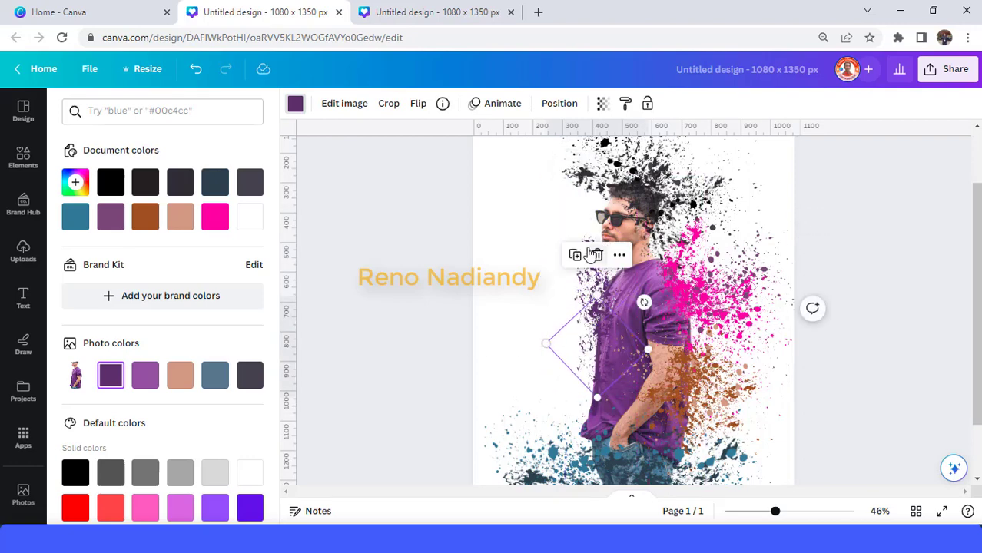
left_click_drag(581, 311, 574, 348)
left_click(570, 295)
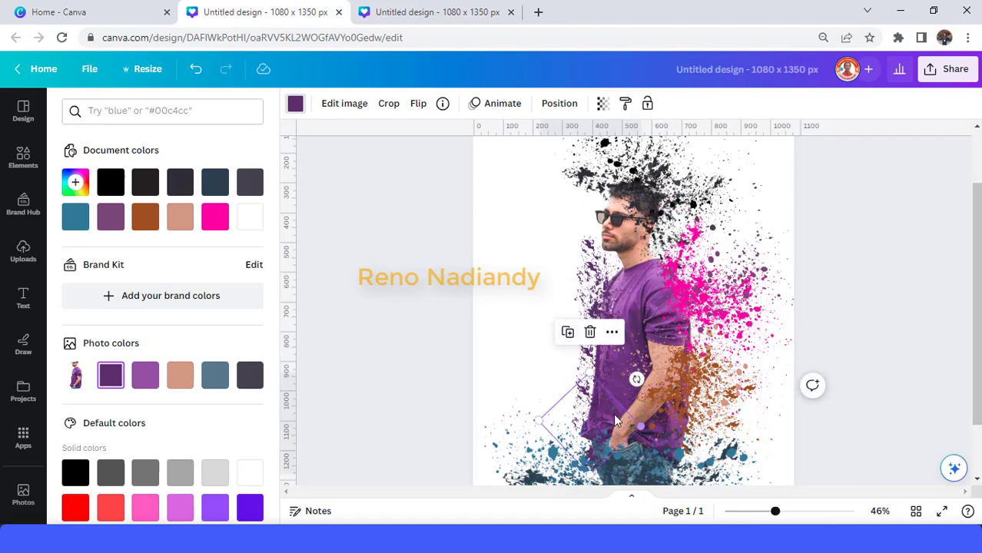
left_click_drag(584, 381, 578, 314)
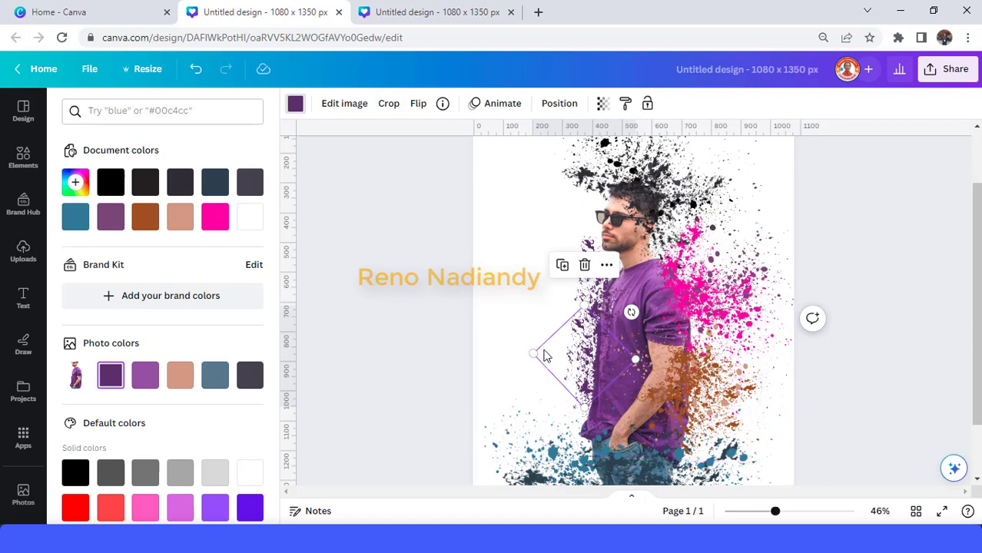
key("Escape")
- Add the droplet splatter at the front of the shirt and recolor it with the lighter purple from the photo colors
left_click(220, 175)
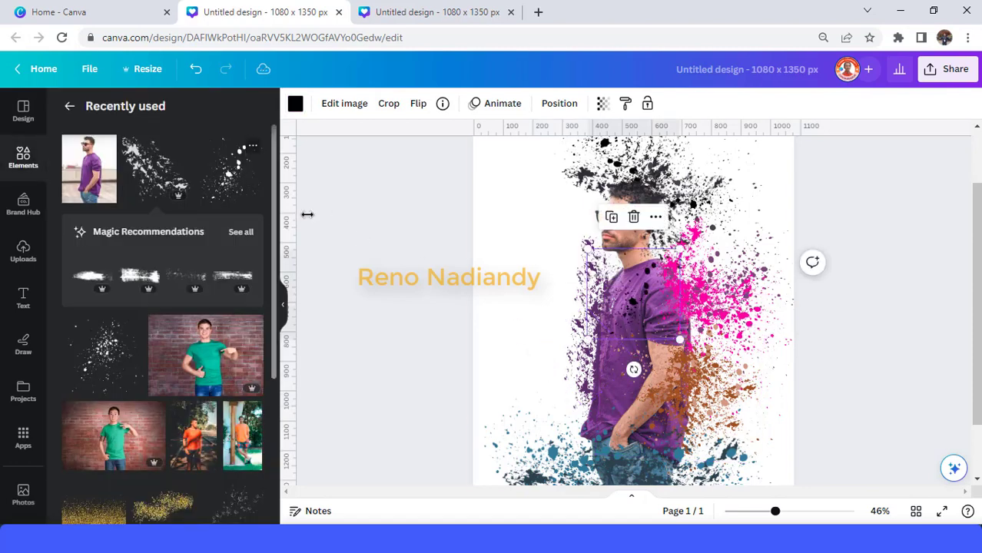
left_click(562, 310)
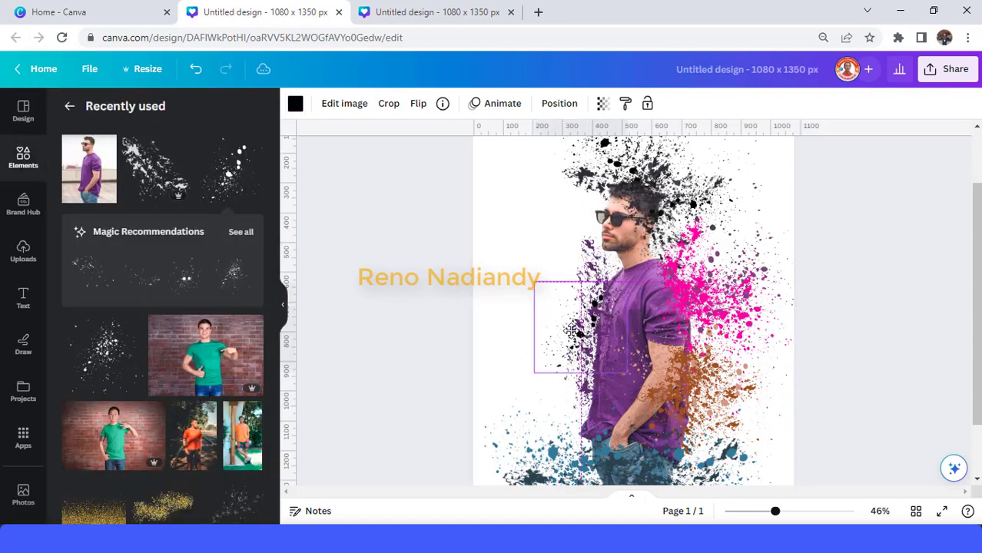
left_click(296, 106)
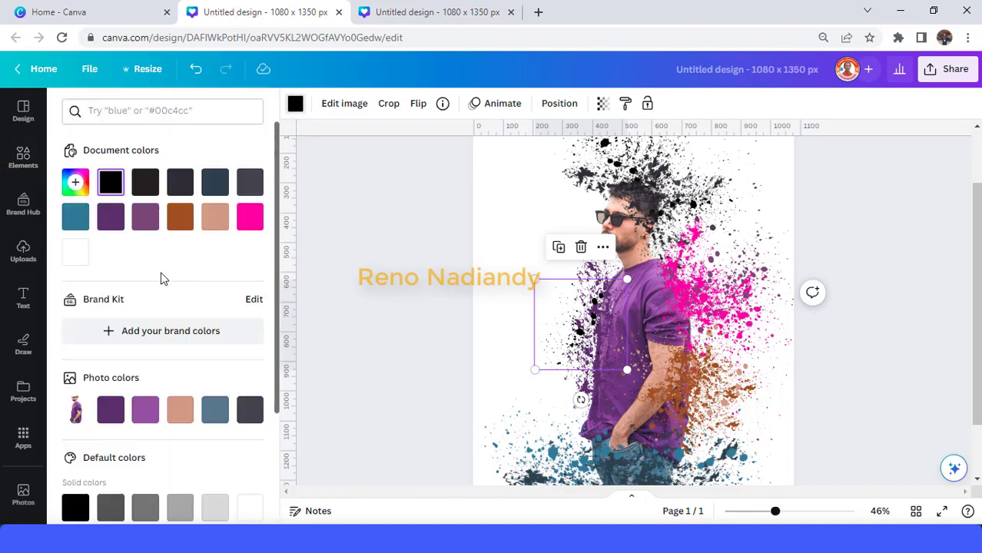
left_click(145, 410)
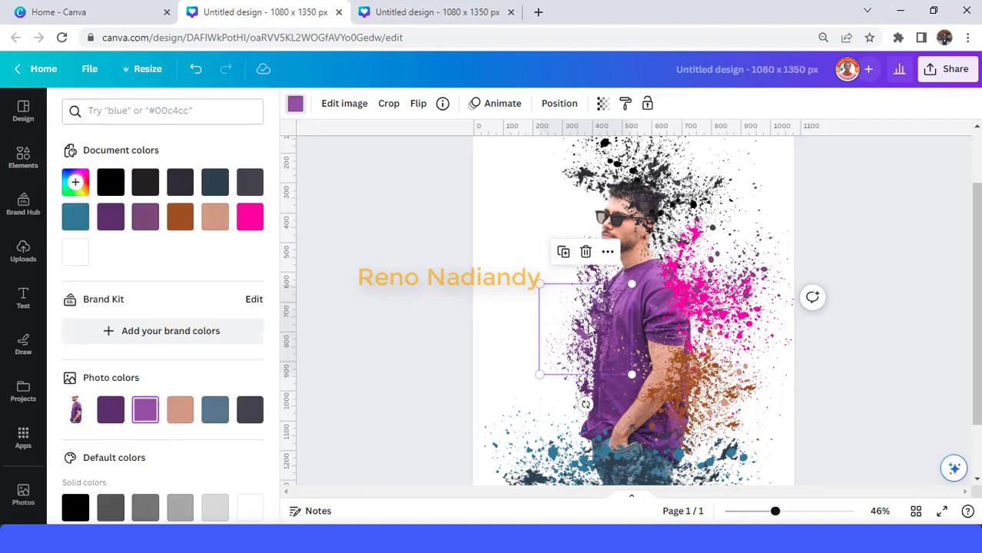
- Place one copy of the purple droplet splatter at the lower shirt front and another, rotated outward, in front of the chest
left_click_drag(583, 318, 575, 394)
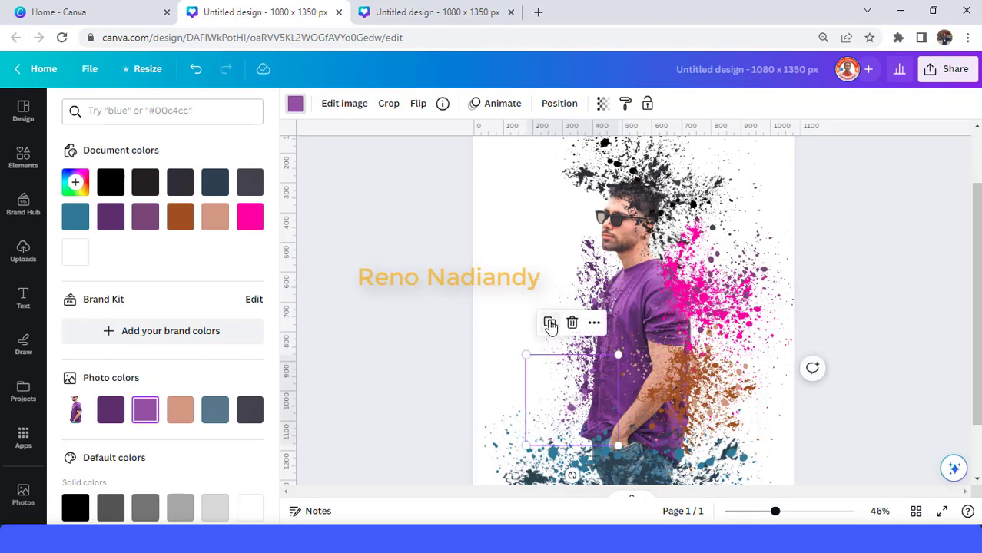
left_click(550, 324)
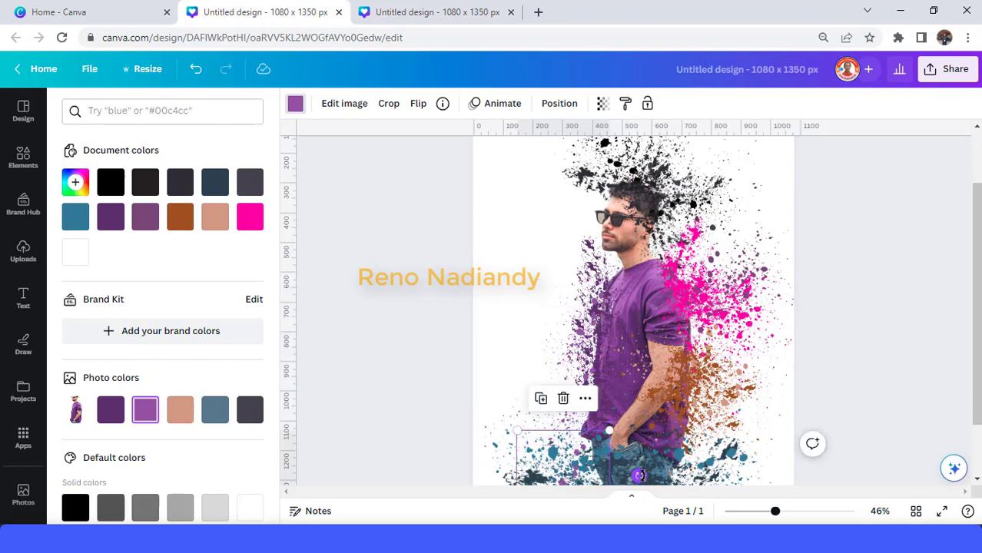
left_click_drag(639, 476, 567, 305)
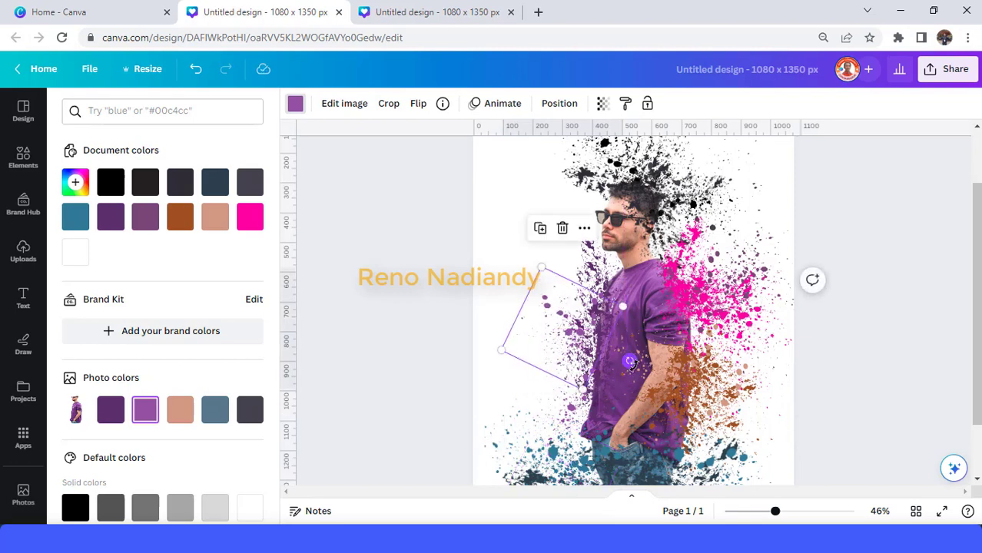
left_click_drag(629, 357, 510, 332)
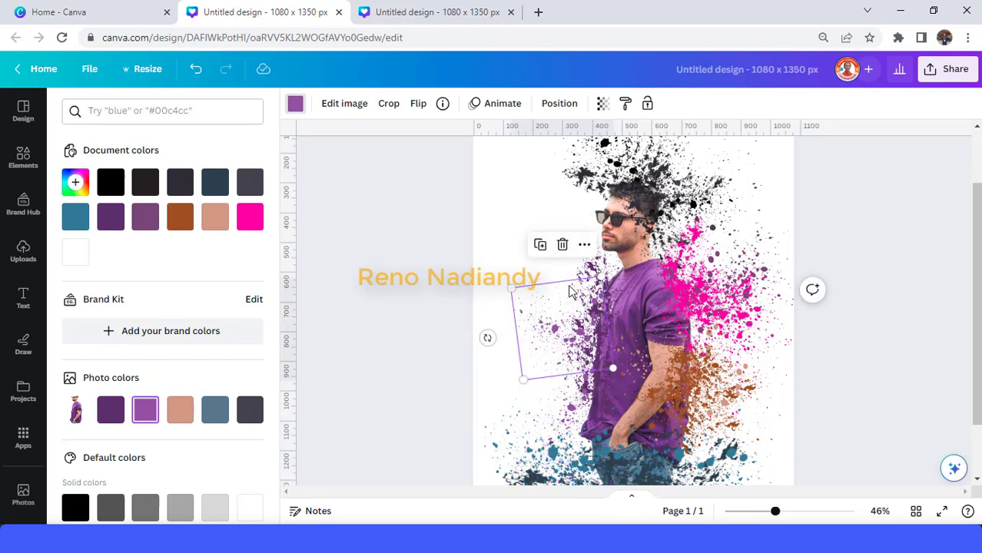
left_click(377, 260)
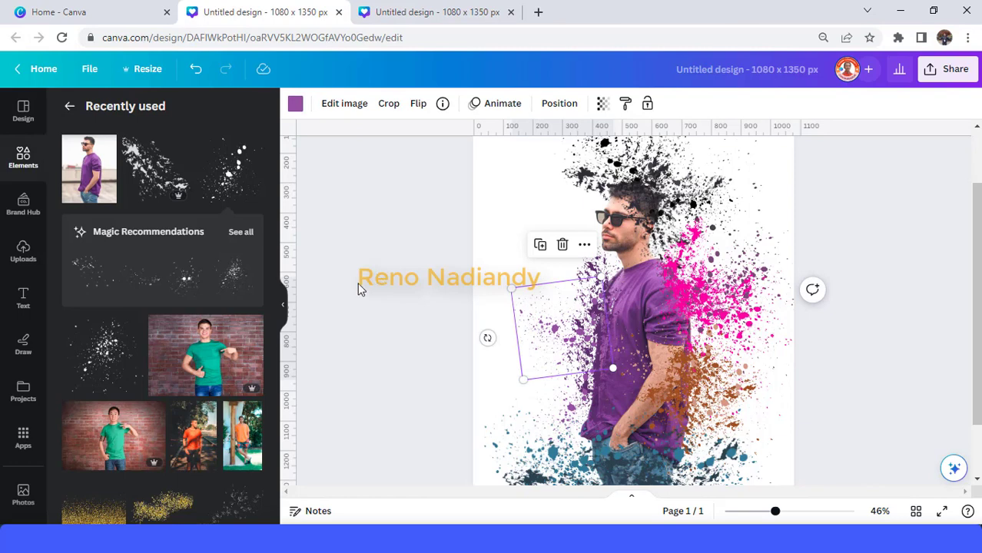
- Add the fine-dot splatter over the shirt front, recolor it purple #8b53a5 and shift it slightly down
left_click(110, 351)
left_click_drag(588, 273, 565, 361)
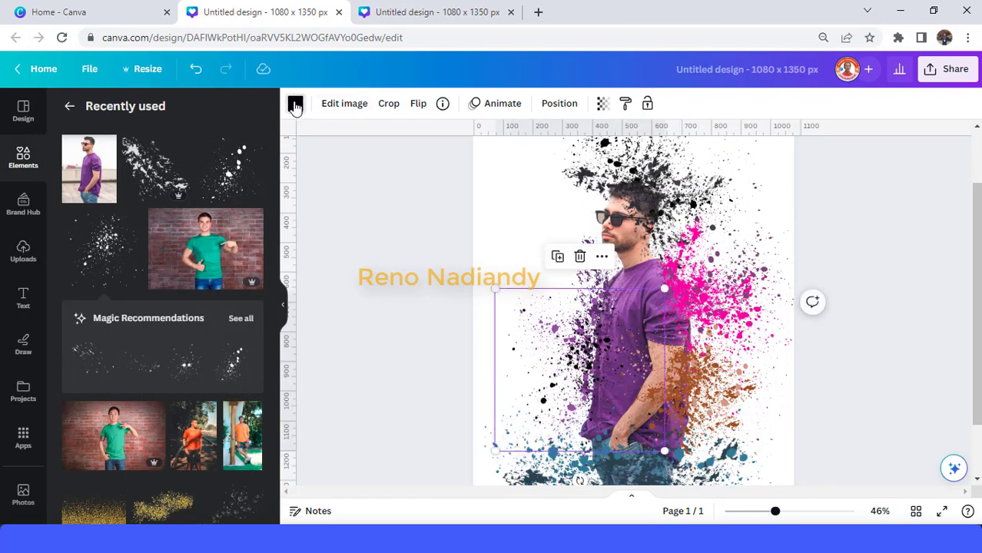
left_click(295, 103)
left_click(180, 217)
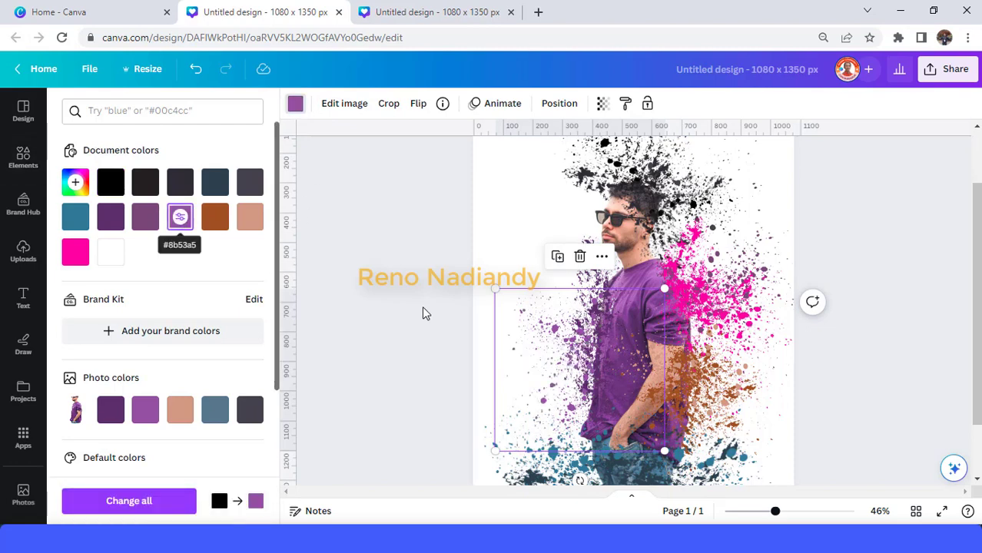
mouse_move(602, 352)
left_mouse_down()
mouse_move(589, 363)
mouse_move(603, 358)
left_mouse_up()
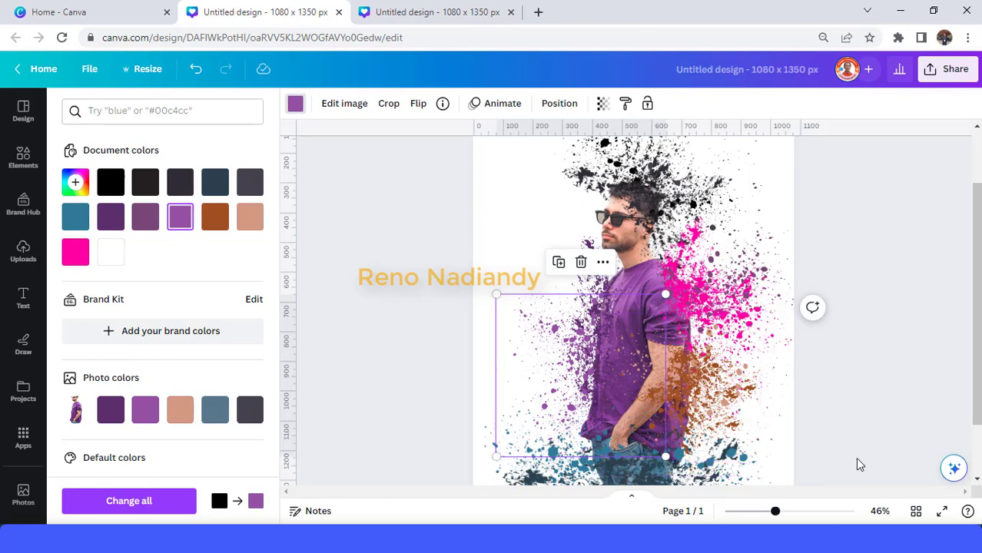
- Shift the purple fine-dot splatter slightly outward from the shirt front
left_click(760, 512)
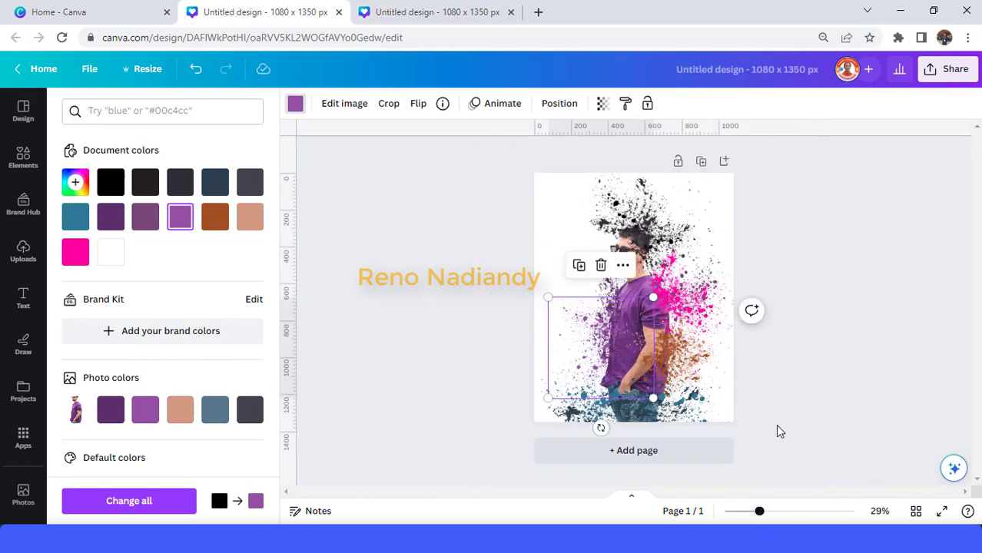
mouse_move(763, 516)
left_mouse_down()
mouse_move(788, 520)
mouse_move(777, 521)
left_mouse_up()
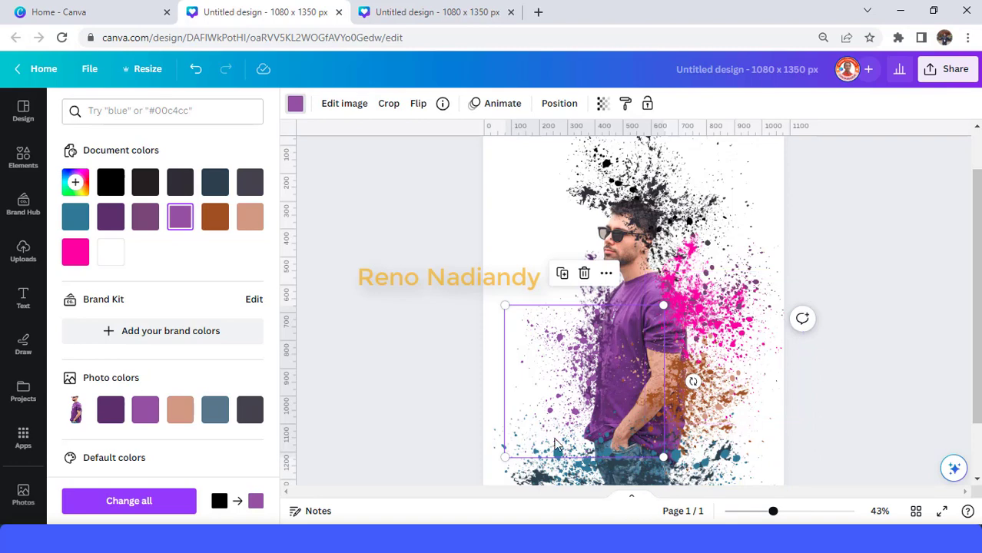
mouse_move(581, 387)
left_mouse_down()
mouse_move(586, 338)
mouse_move(556, 327)
mouse_move(564, 305)
mouse_move(574, 379)
left_mouse_up()
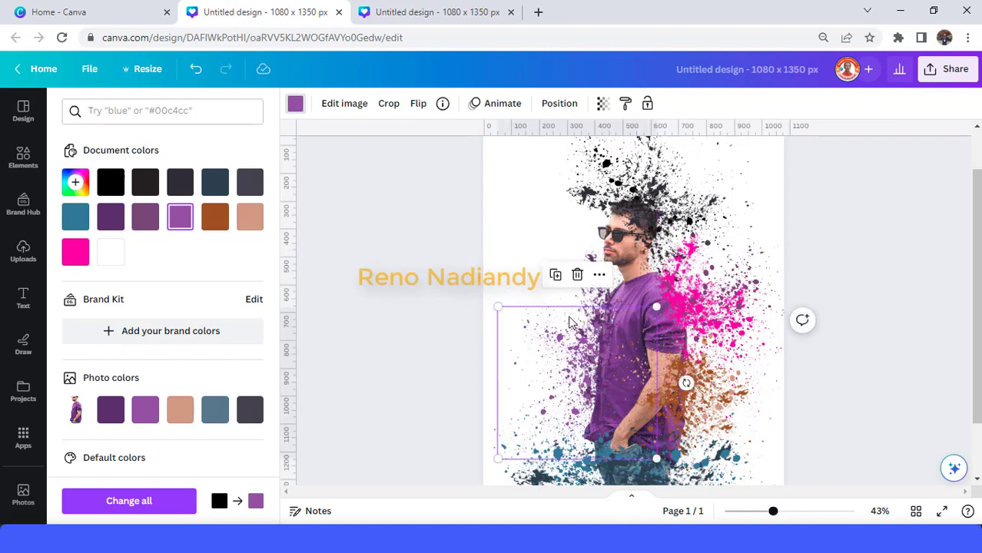
- Duplicate the purple fine-dot splatter, recolor the copy white, enlarge it and lay it over the shirt
left_click(556, 274)
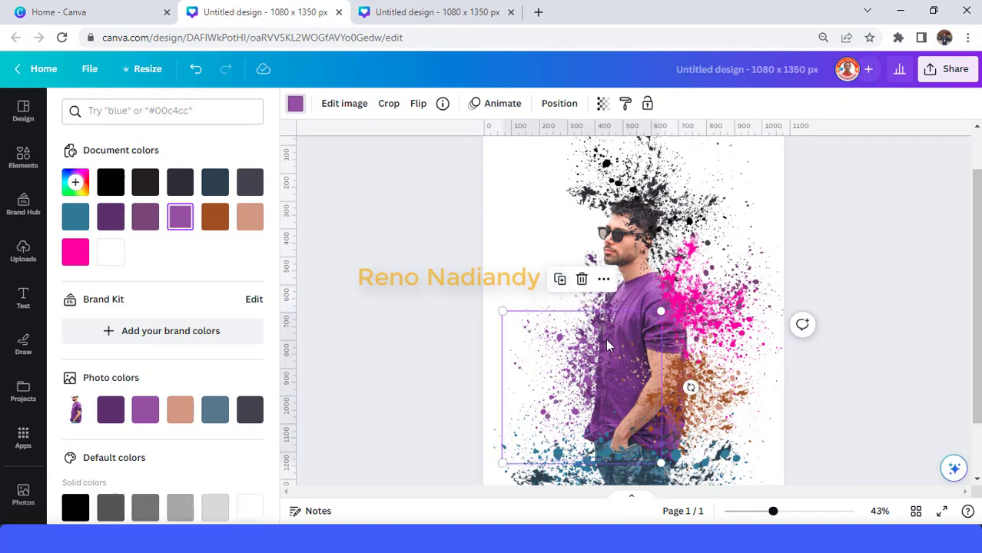
left_click_drag(605, 339, 570, 219)
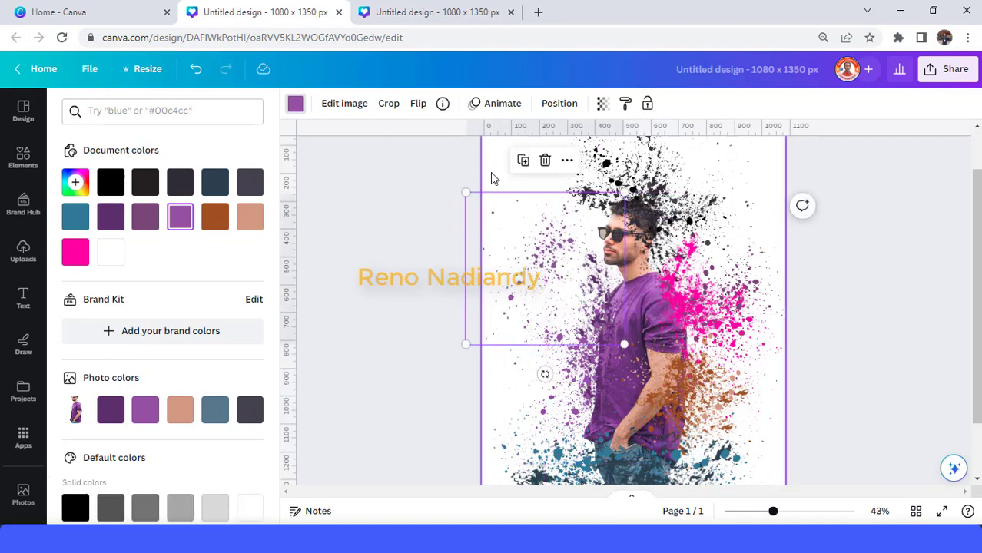
left_click(111, 255)
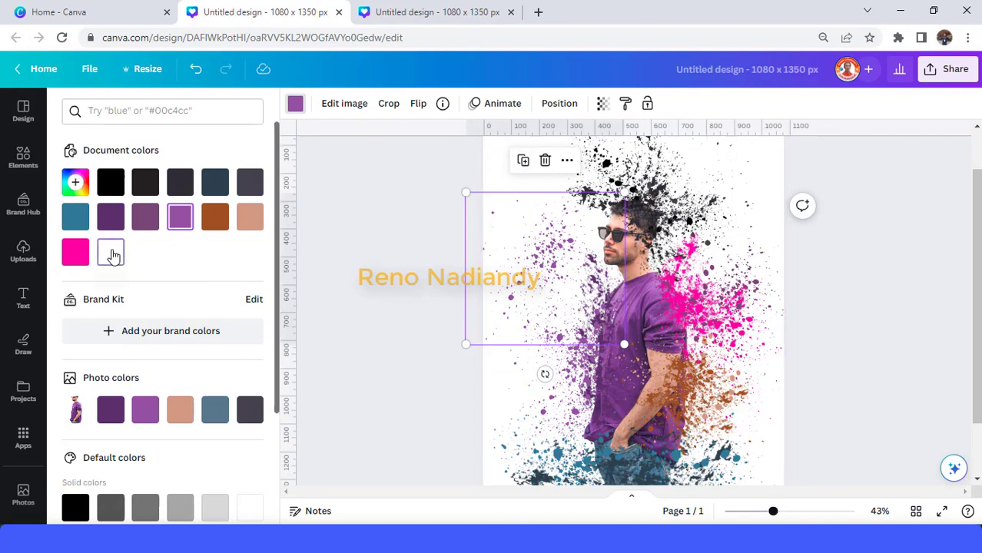
left_click_drag(620, 192, 805, 132)
left_click_drag(631, 171, 747, 357)
- Duplicate the white splatter and spread the copies over the arm, the jeans and the head
left_click(566, 216)
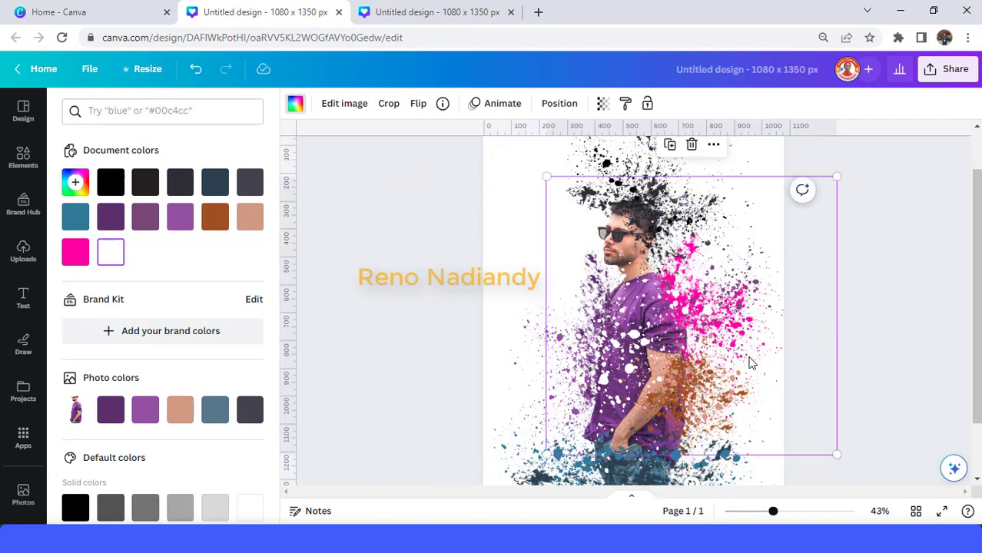
scroll(746, 353, "down", 2)
left_click(669, 417)
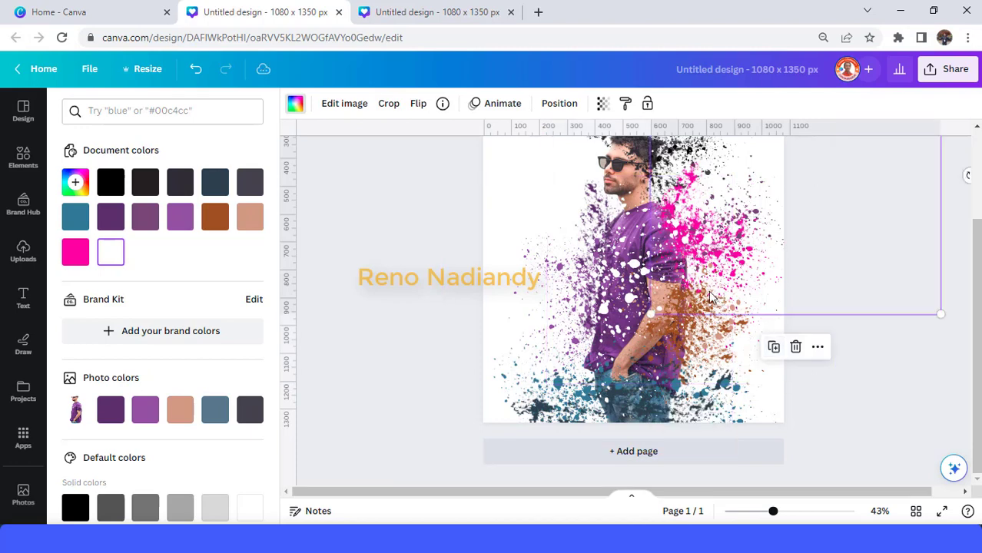
left_click_drag(760, 249, 666, 454)
scroll(680, 334, "up", 2)
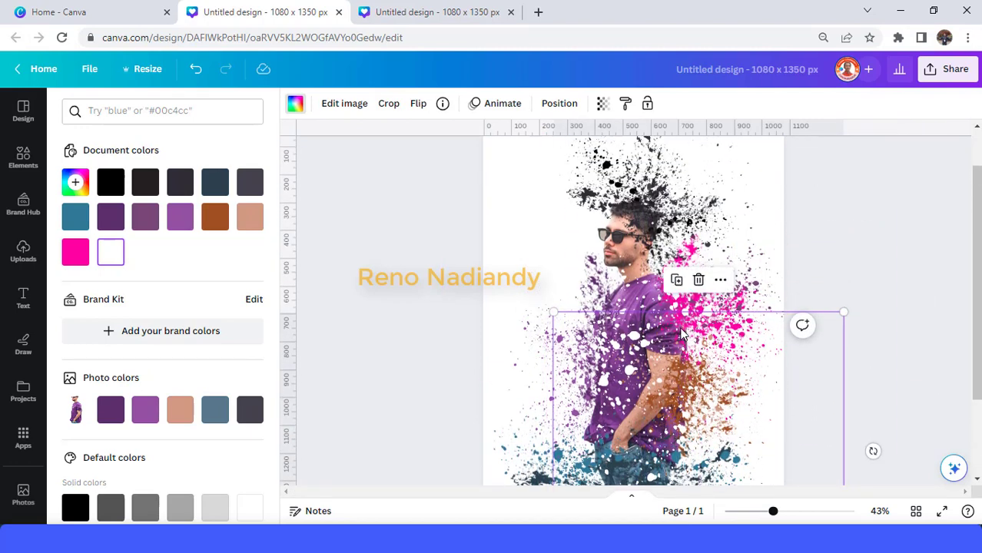
left_click(676, 280)
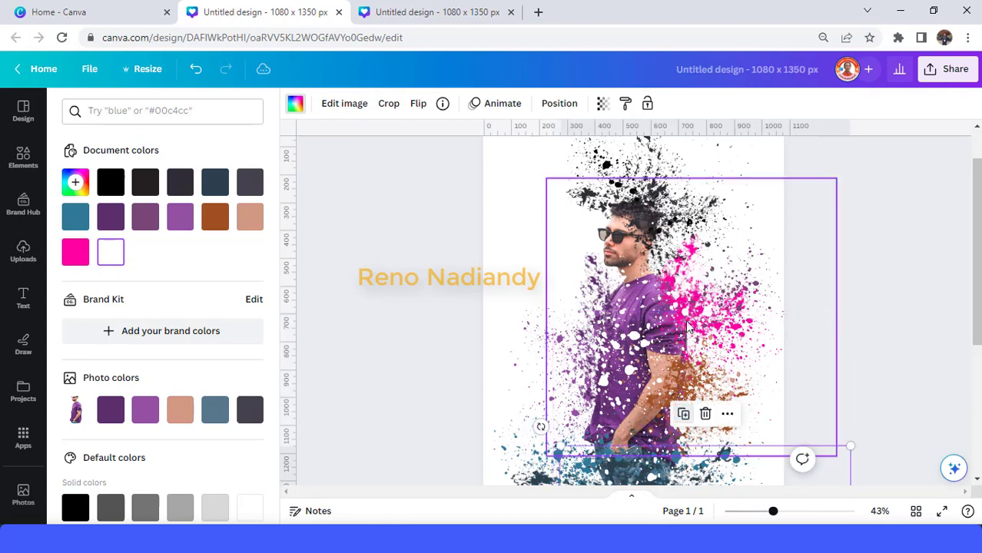
left_click_drag(634, 400, 623, 311)
key("Escape")
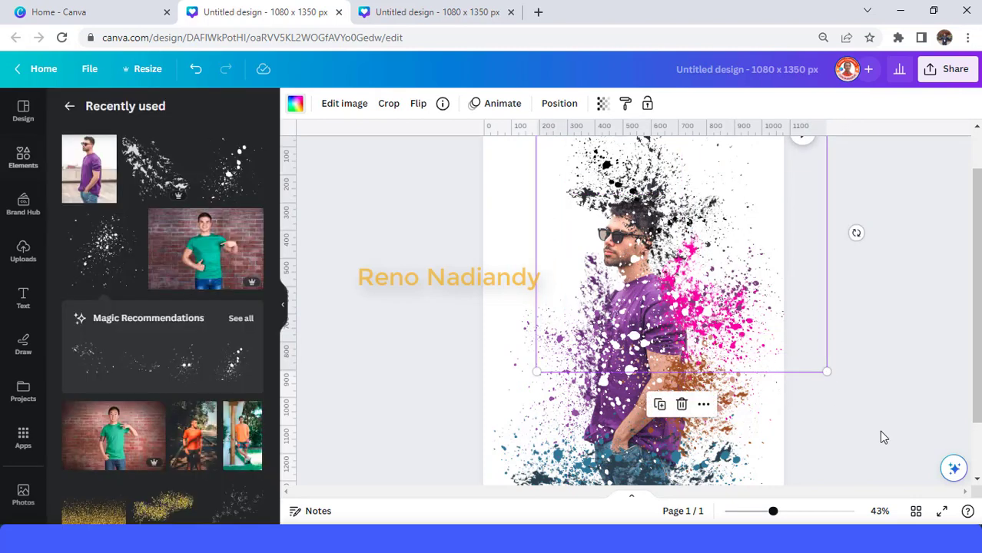
left_click(883, 437)
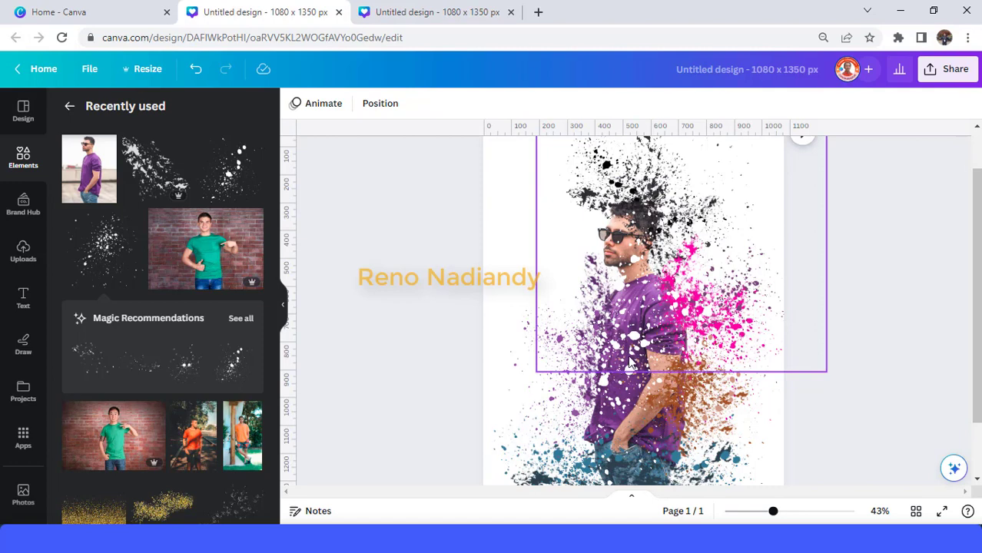
- Duplicate the finished design page as page 2
scroll(629, 352, "up", 1)
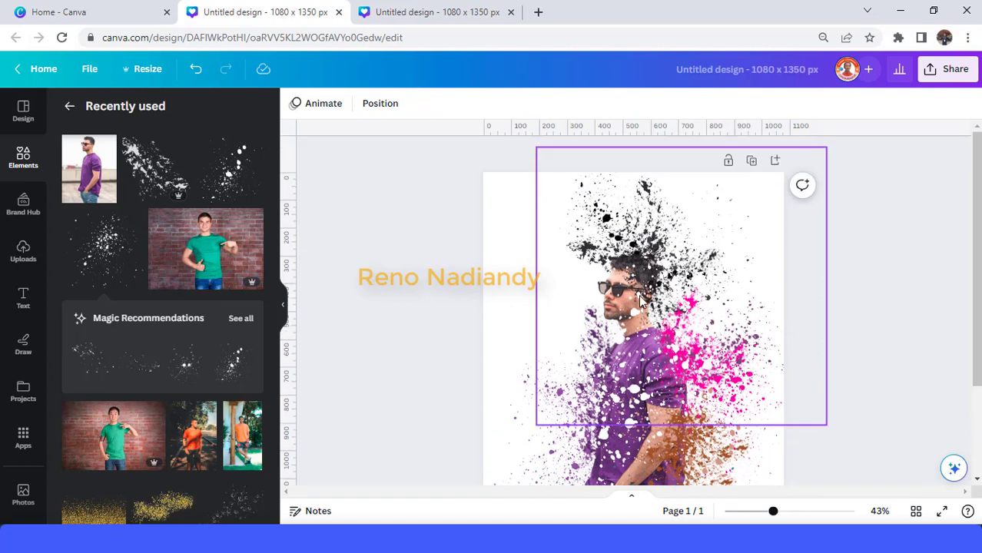
left_click(752, 161)
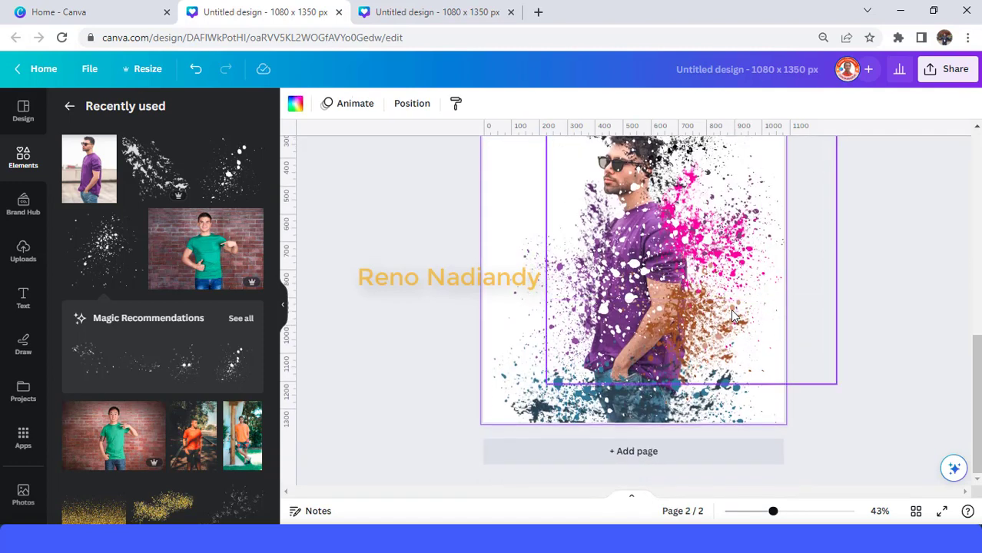
scroll(732, 310, "up", 3)
scroll(730, 298, "down", 4)
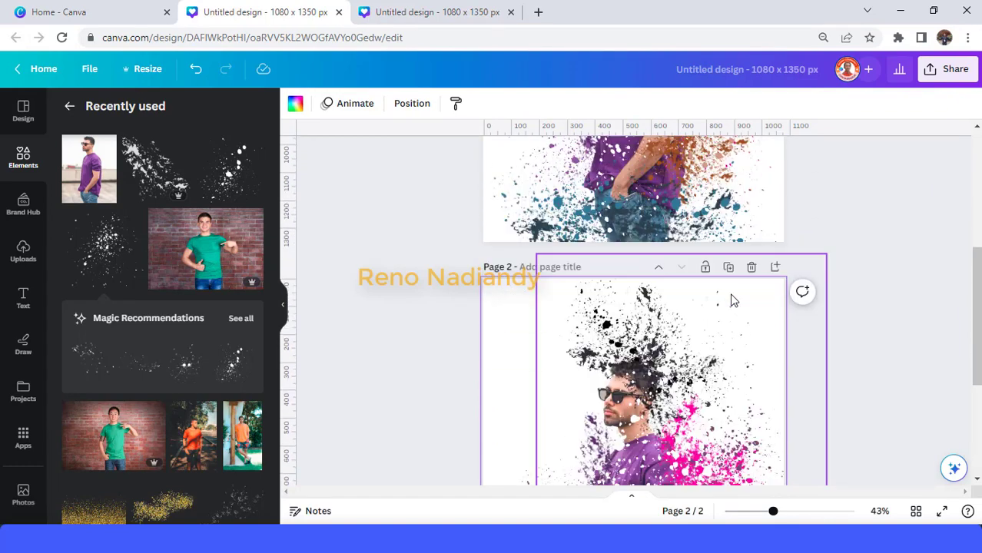
scroll(722, 295, "up", 1)
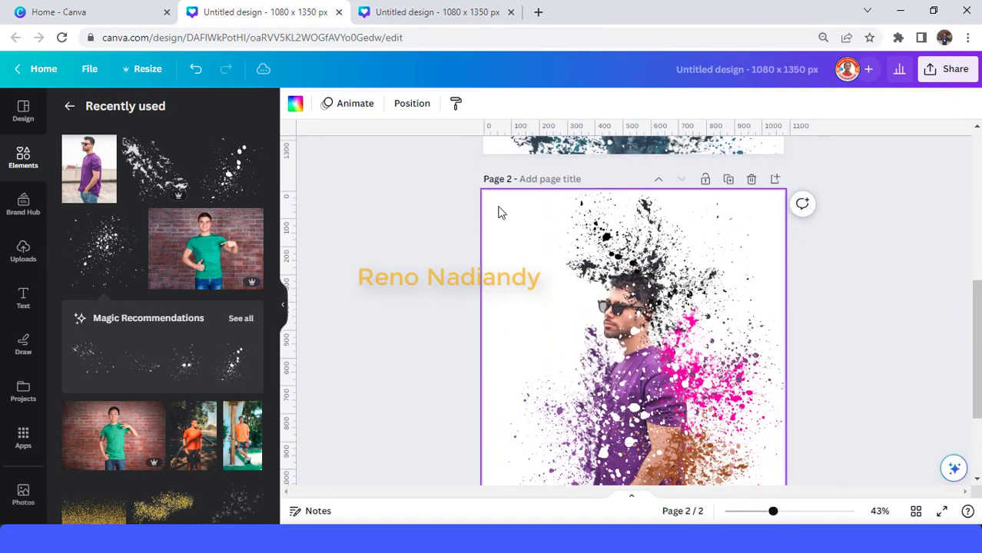
- Change the background of page 2 to the solid yellow #ffde59
left_click(295, 103)
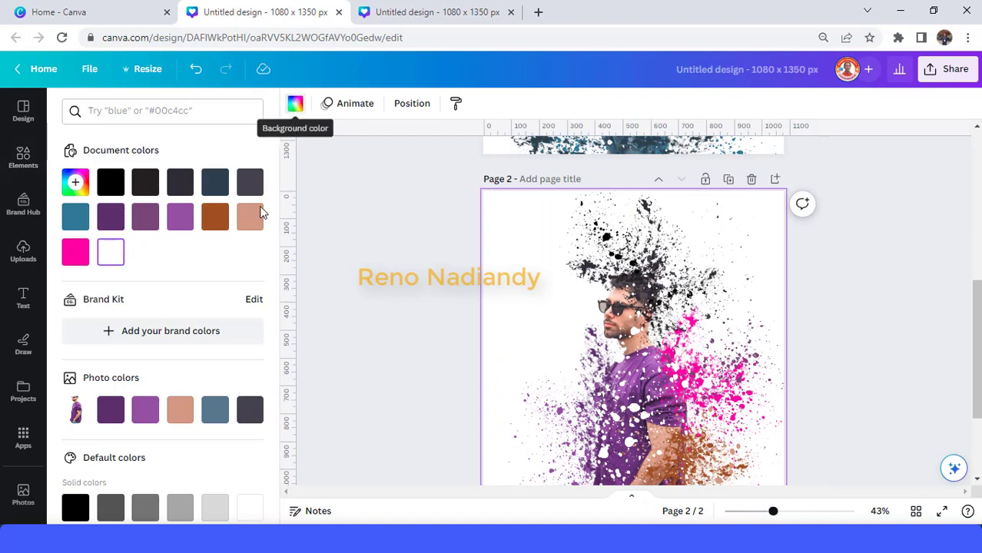
scroll(192, 292, "down", 2)
scroll(192, 294, "down", 2)
left_click(252, 335)
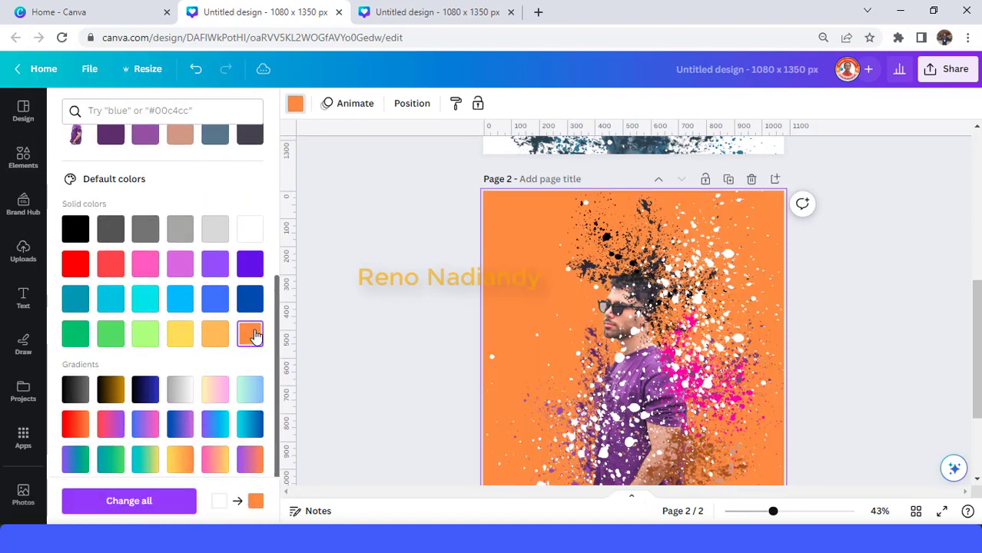
left_click(182, 338)
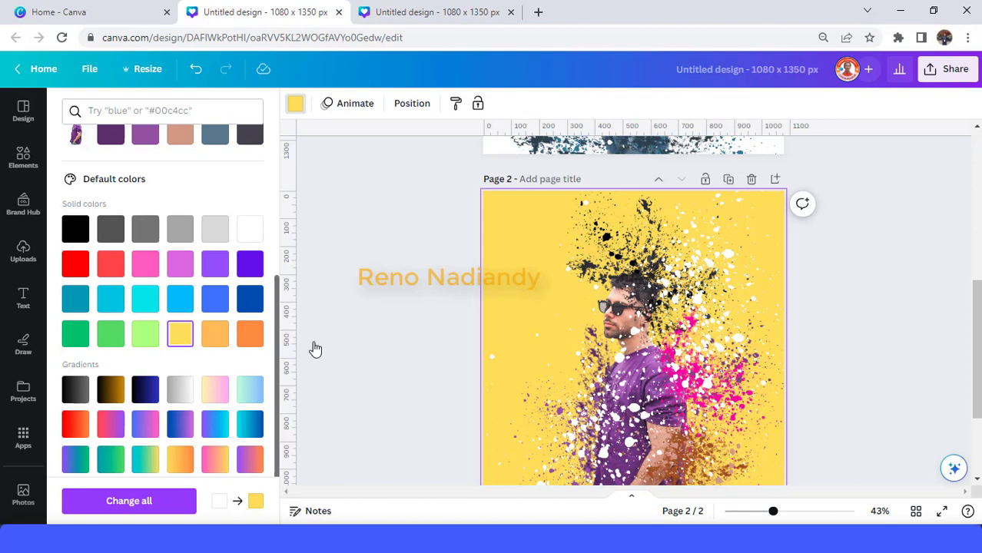
- Recolor the white splatters over the head, arm and shirt front on page 2 with yellow #ffde59
left_click(723, 260)
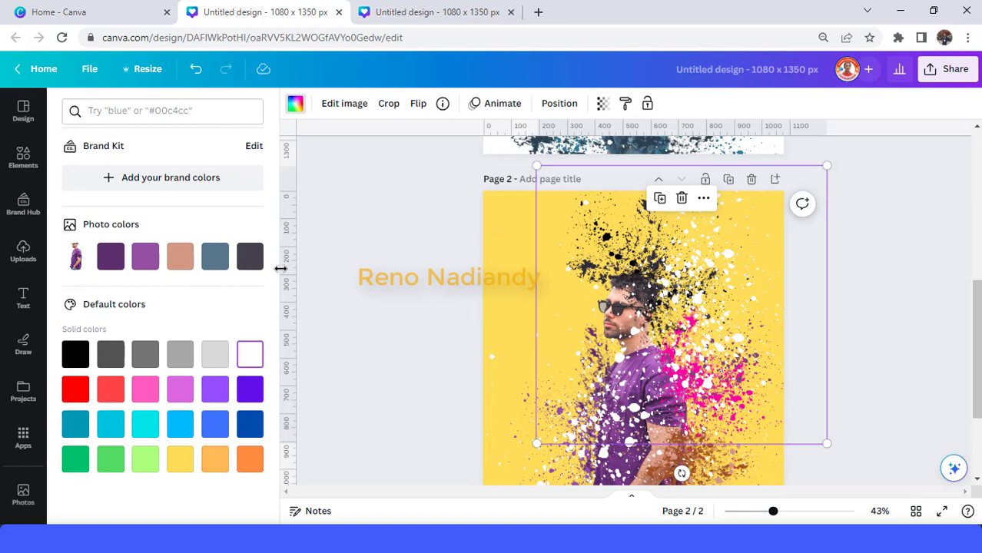
left_click(181, 461)
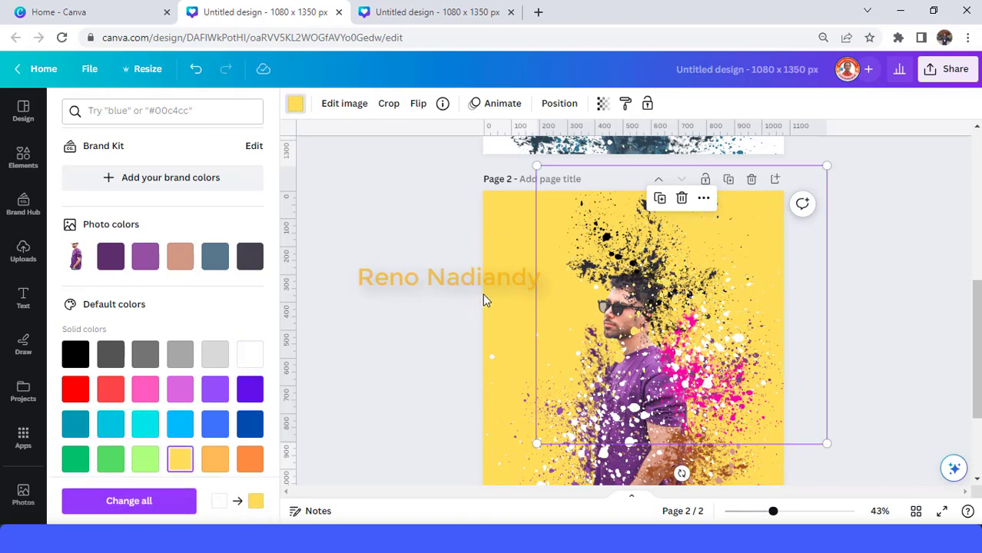
scroll(499, 307, "down", 2)
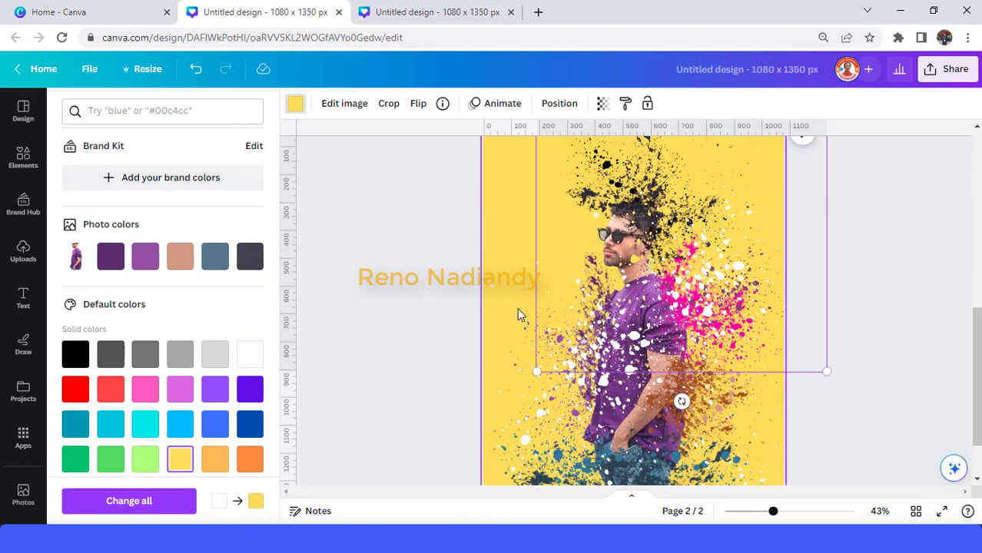
left_click(549, 394)
left_click(181, 461)
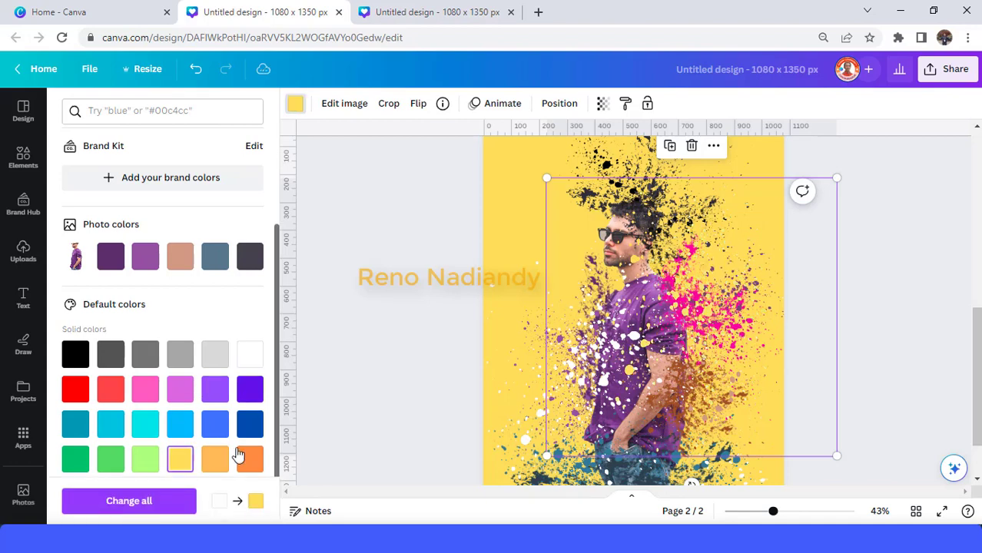
left_click(180, 459)
- Move the remaining white splatter further onto the jeans on page 2 and recolor it yellow #ffde59
scroll(617, 393, "down", 1)
scroll(617, 393, "down", 1)
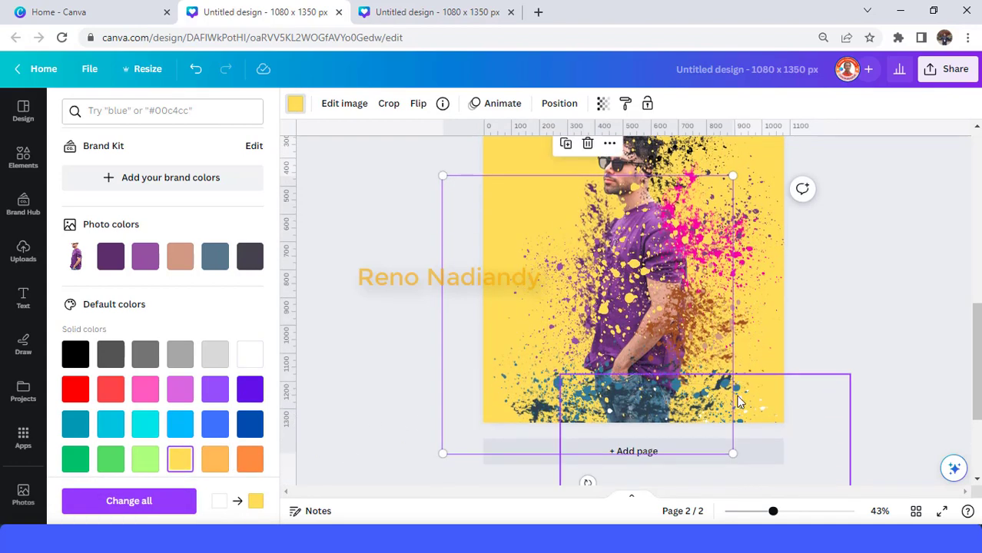
left_click_drag(764, 392, 711, 331)
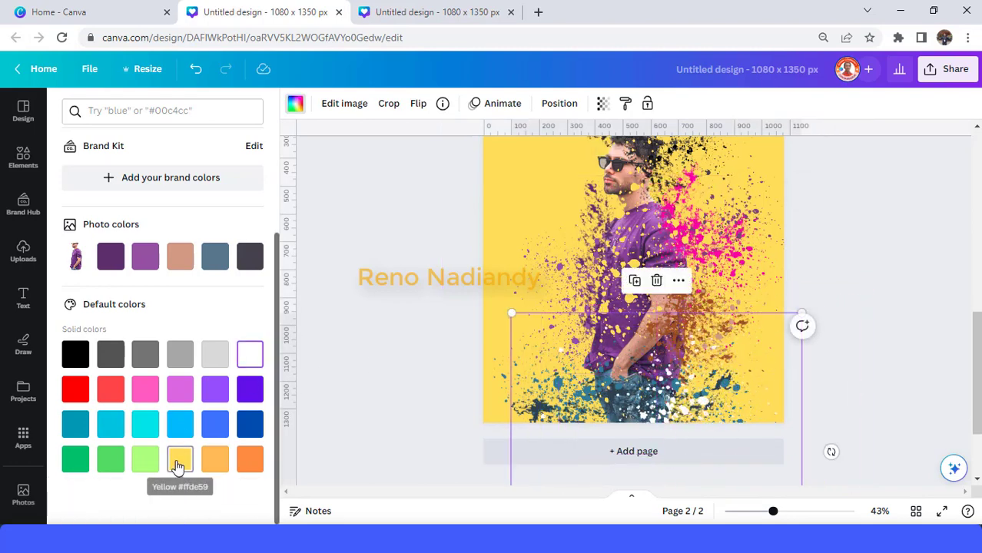
left_click(181, 459)
left_click(759, 511)
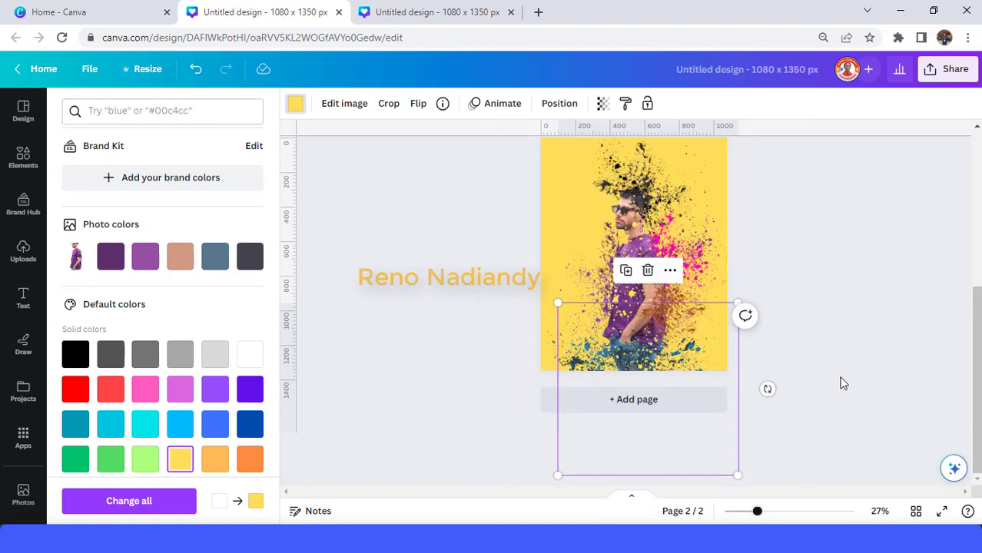
left_click(846, 340)
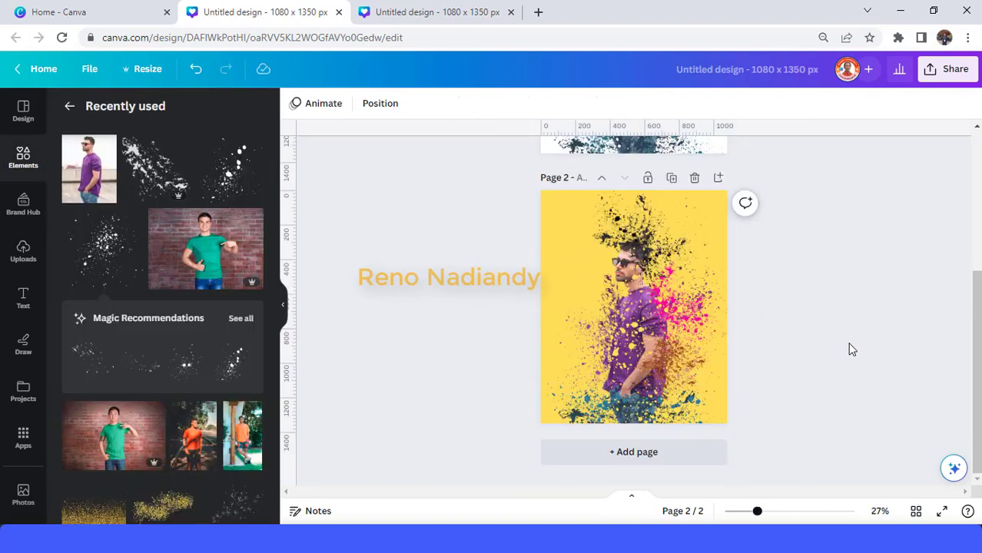